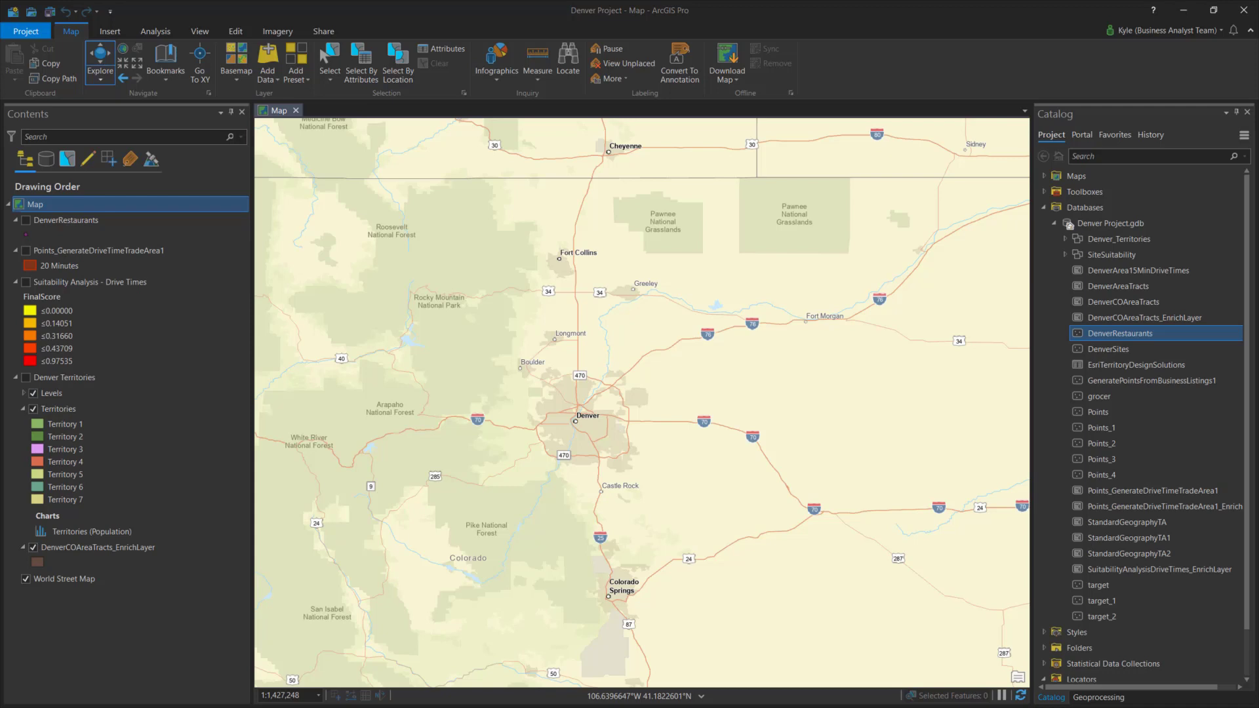
Open the geoprocessing toolboxes and expand Business Analyst Tools' Analysis, Modeling and Reports toolsets.
click(160, 33)
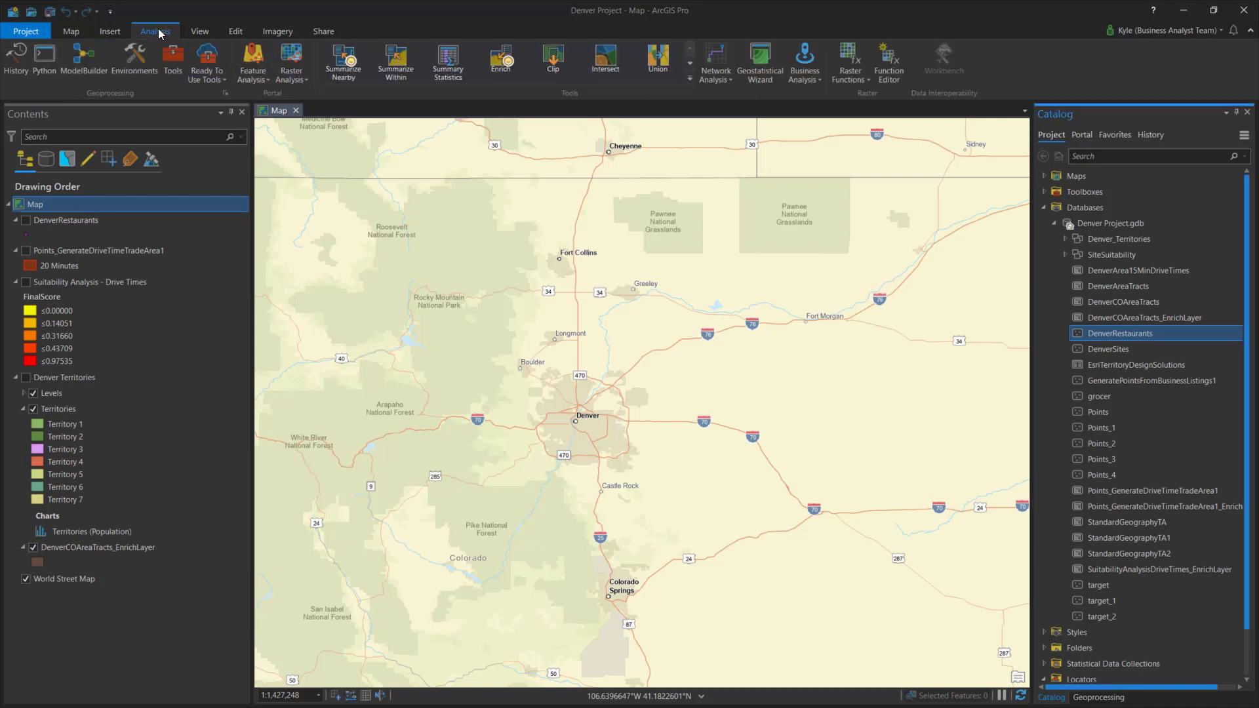
click(173, 66)
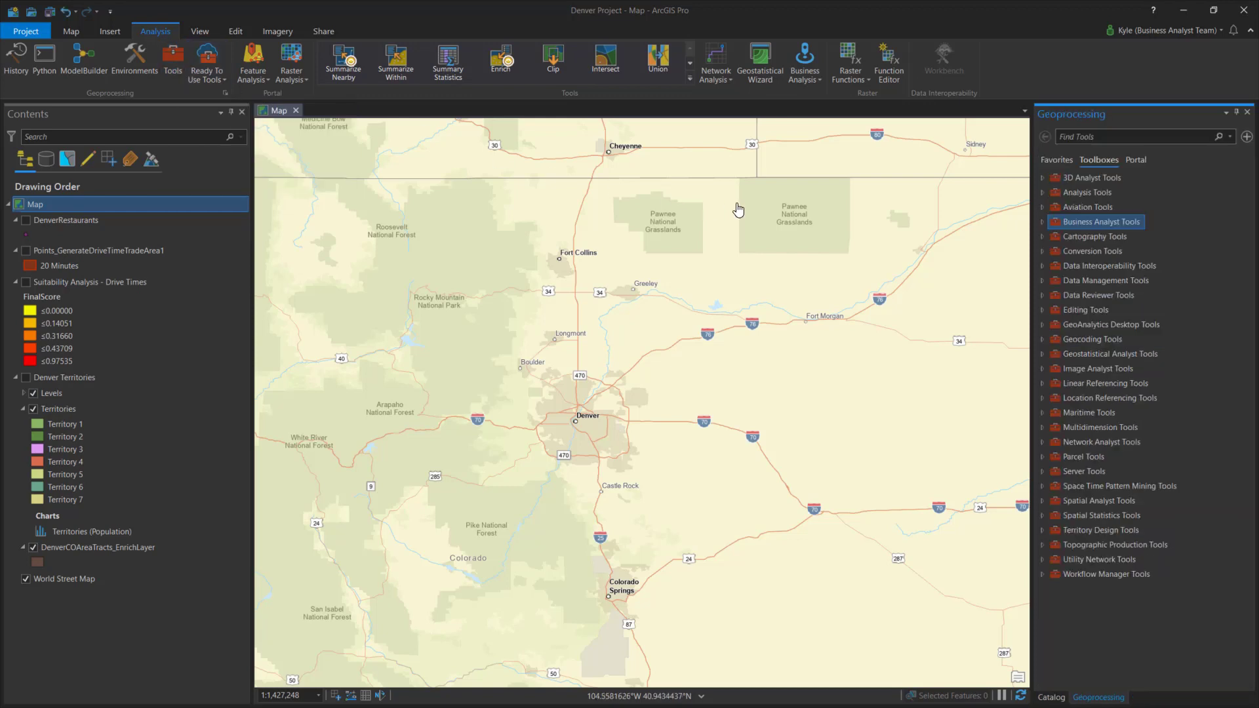
click(1041, 222)
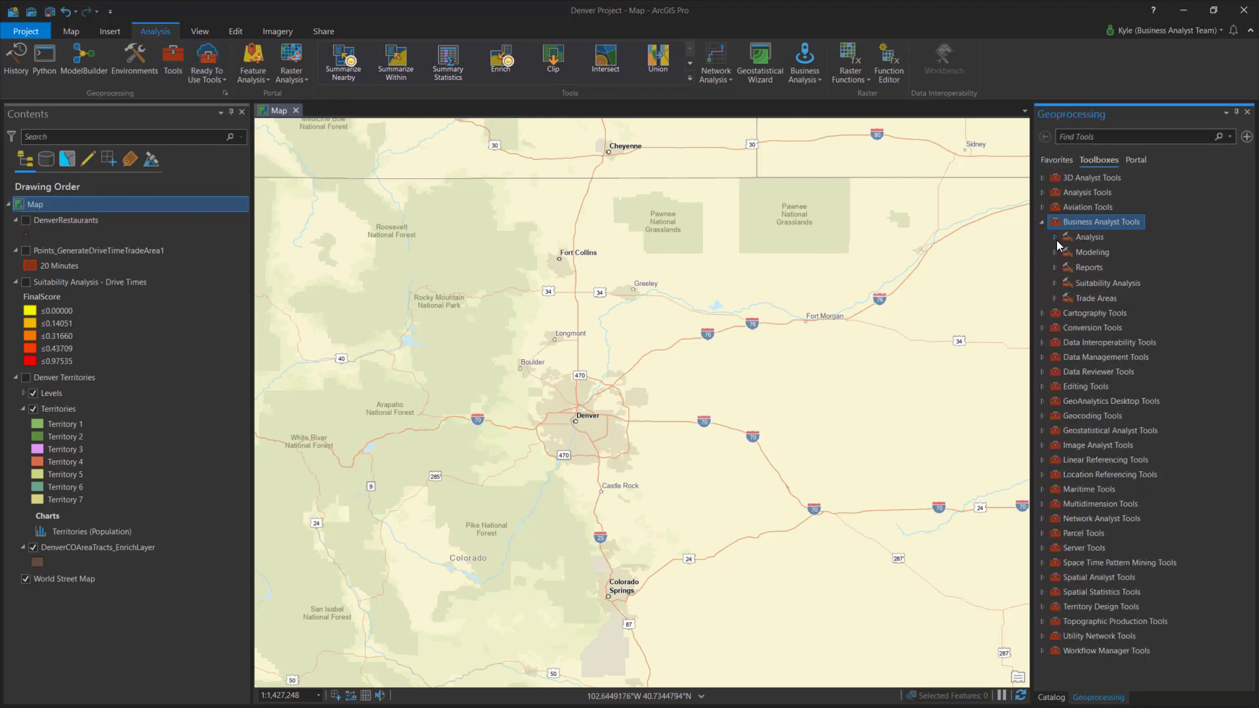
click(1055, 237)
click(1055, 326)
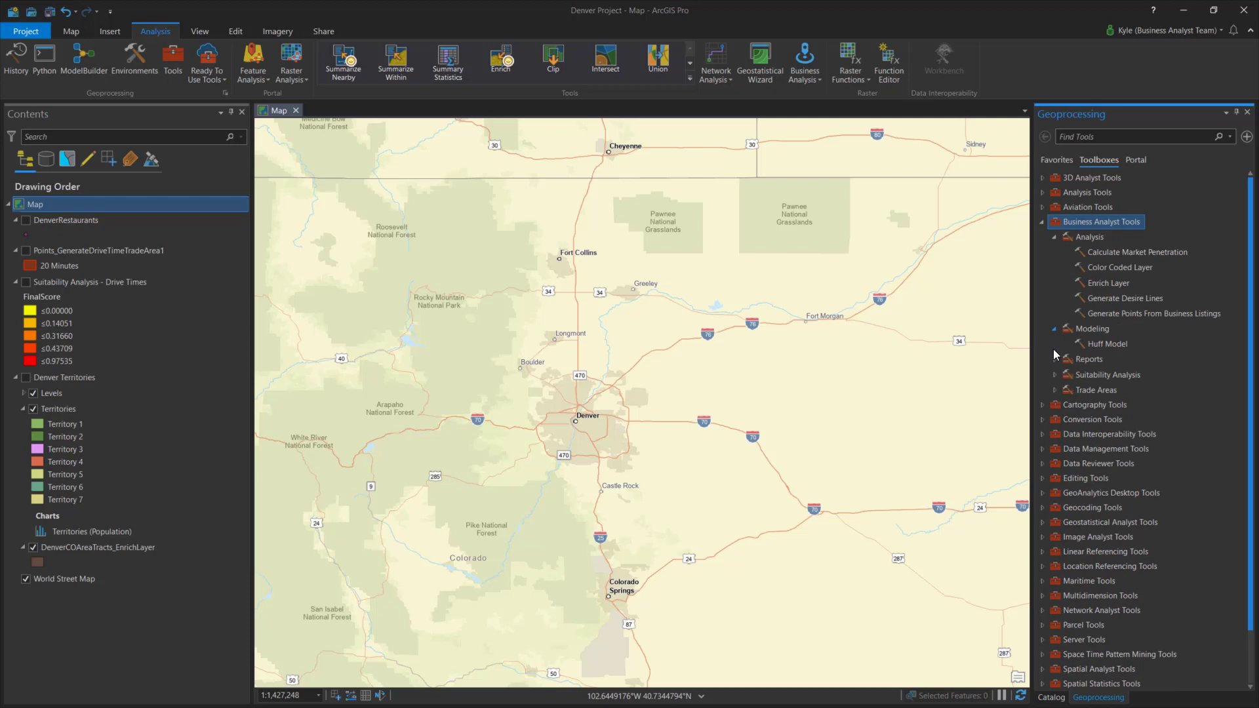
click(1054, 359)
Search tools for 'drive time' and preview the Enrich Layer tool's parameters, then return to the toolboxes.
click(1097, 137)
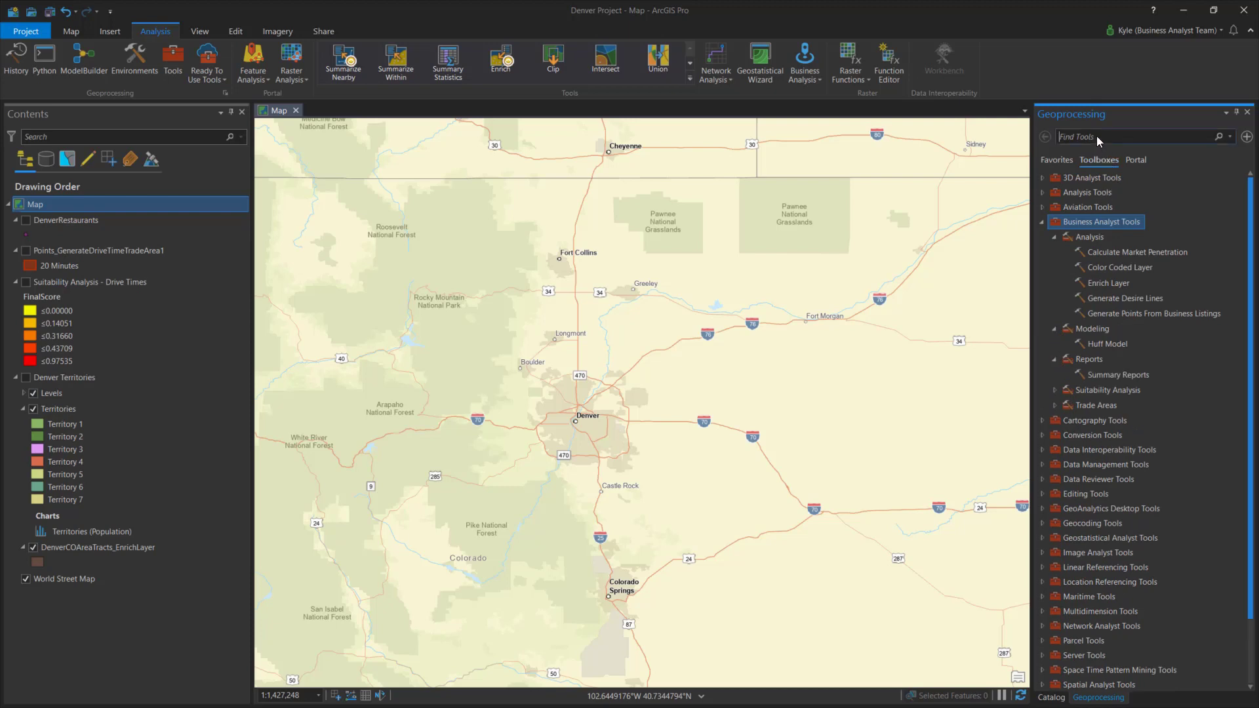
text(drive time)
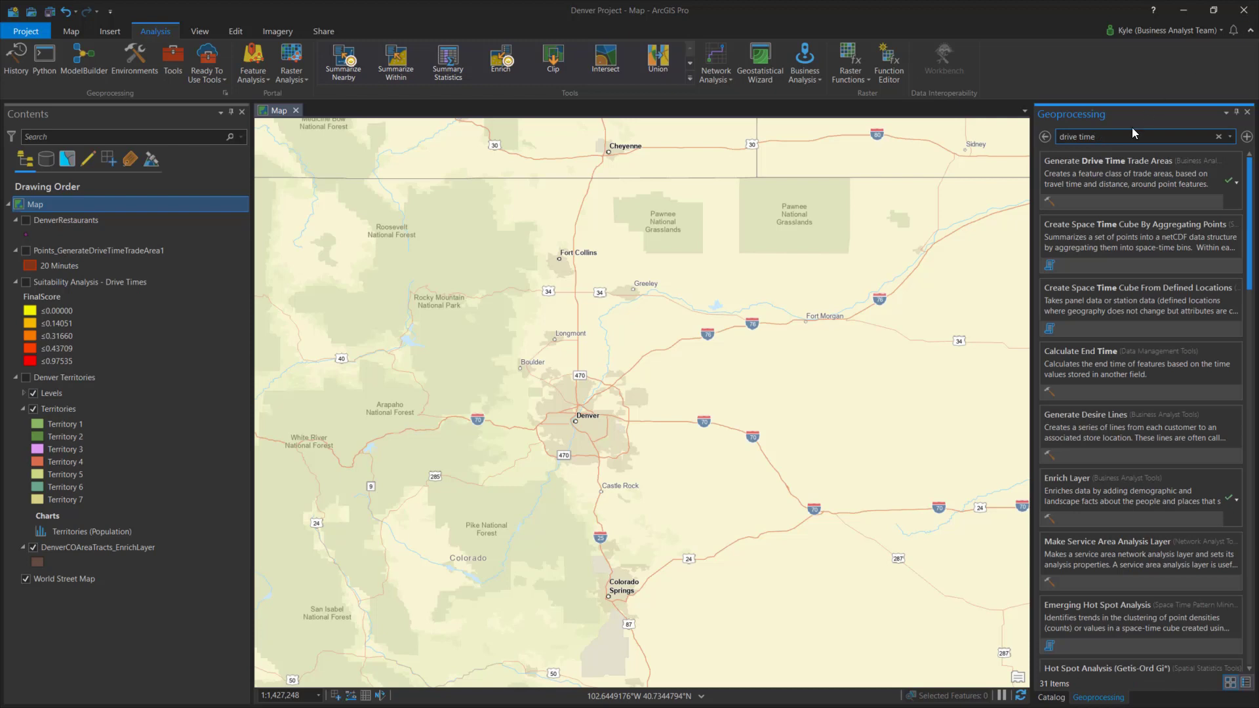
click(1046, 136)
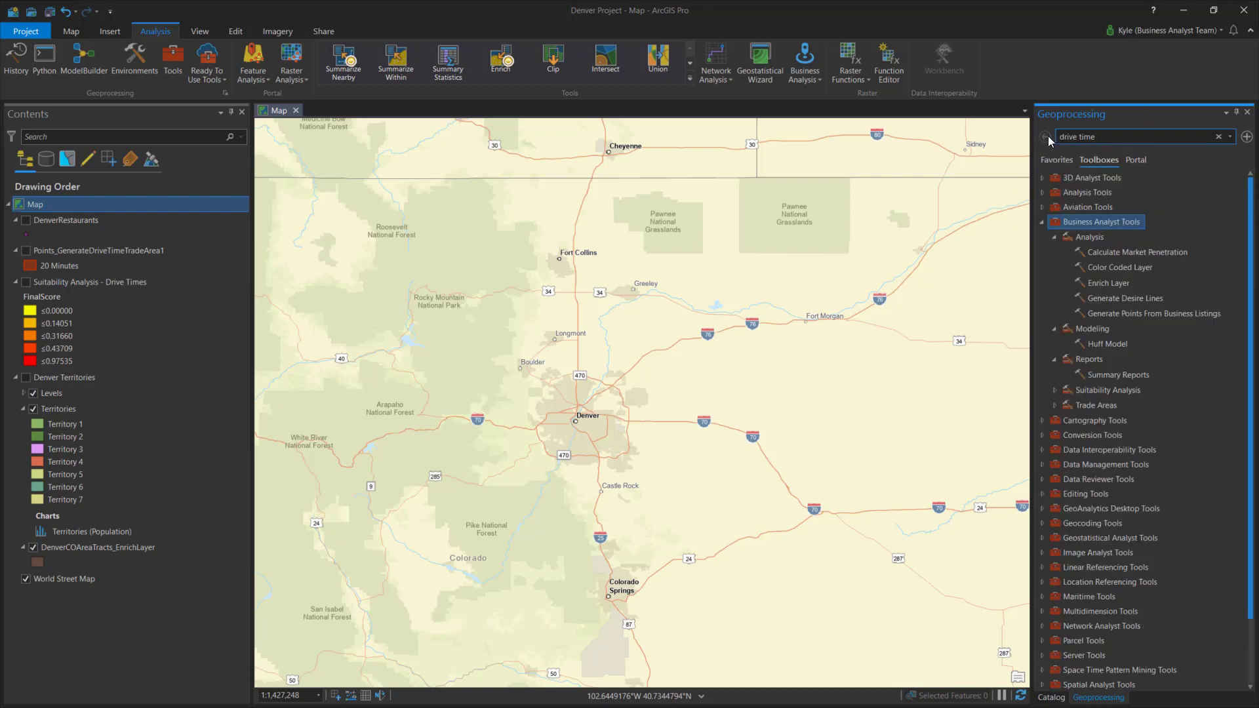
click(1096, 283)
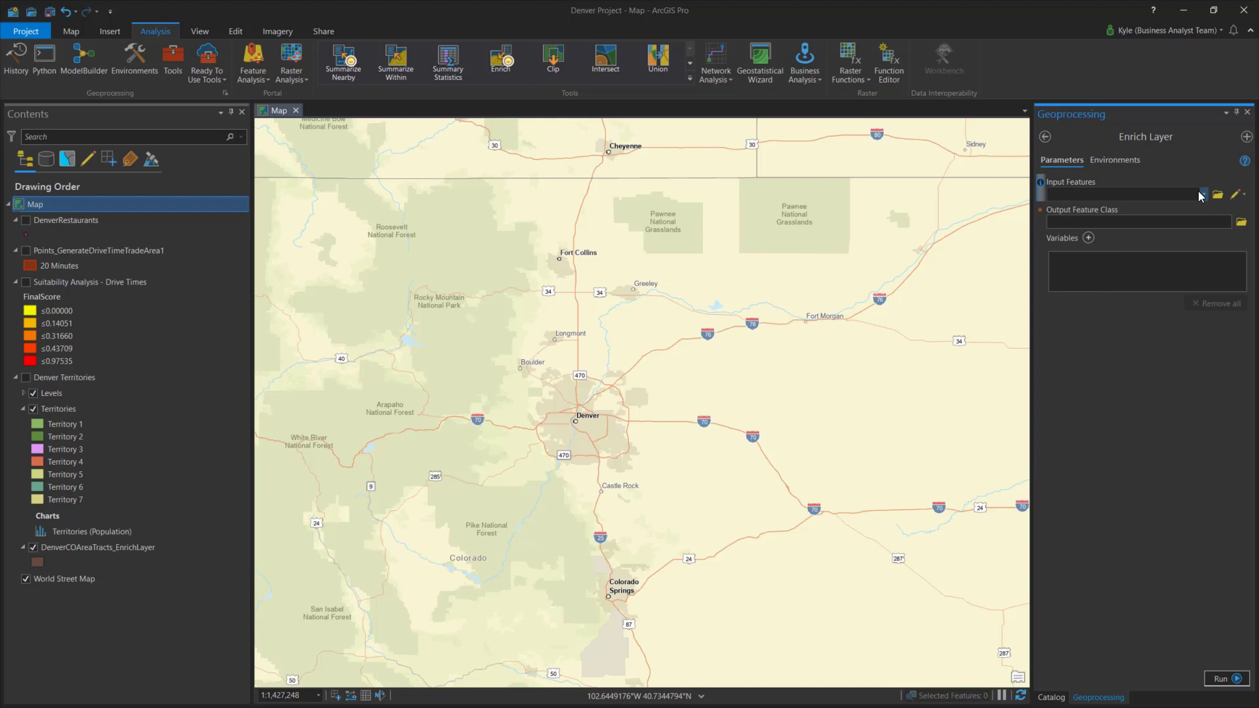
click(1047, 136)
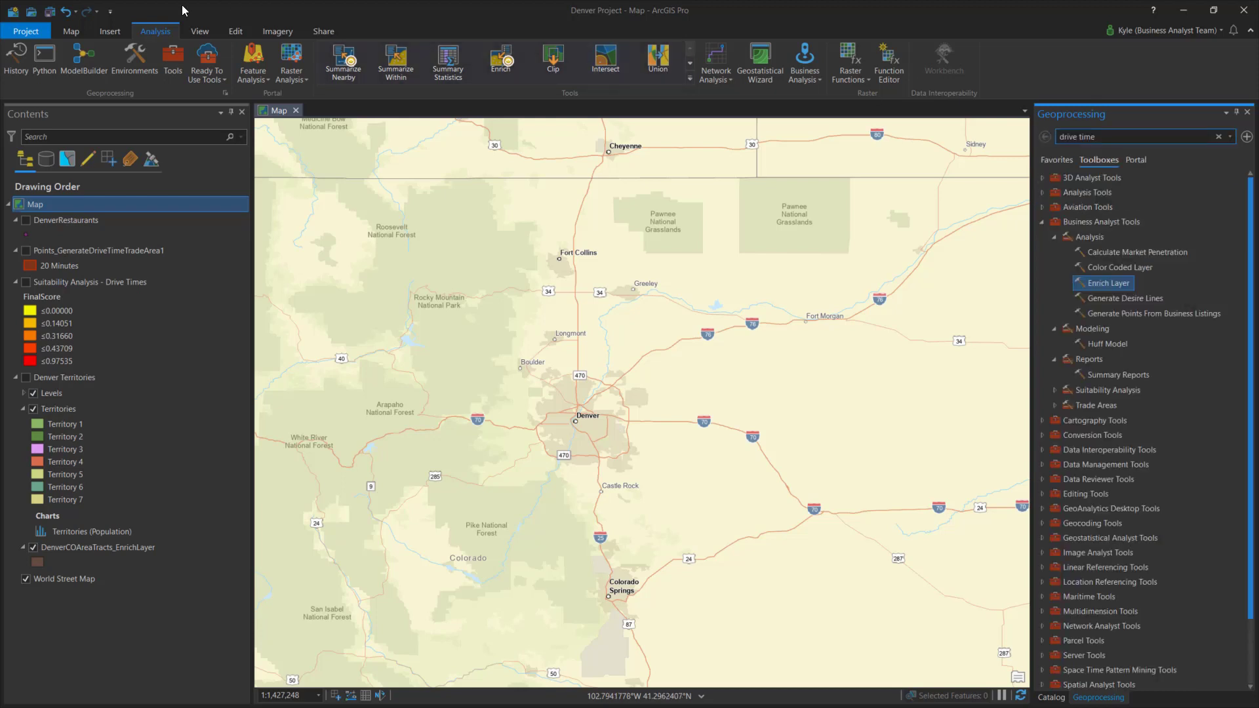
Create a new model containing Enrich Layer and Generate Customer Derived Trade Areas.
click(77, 61)
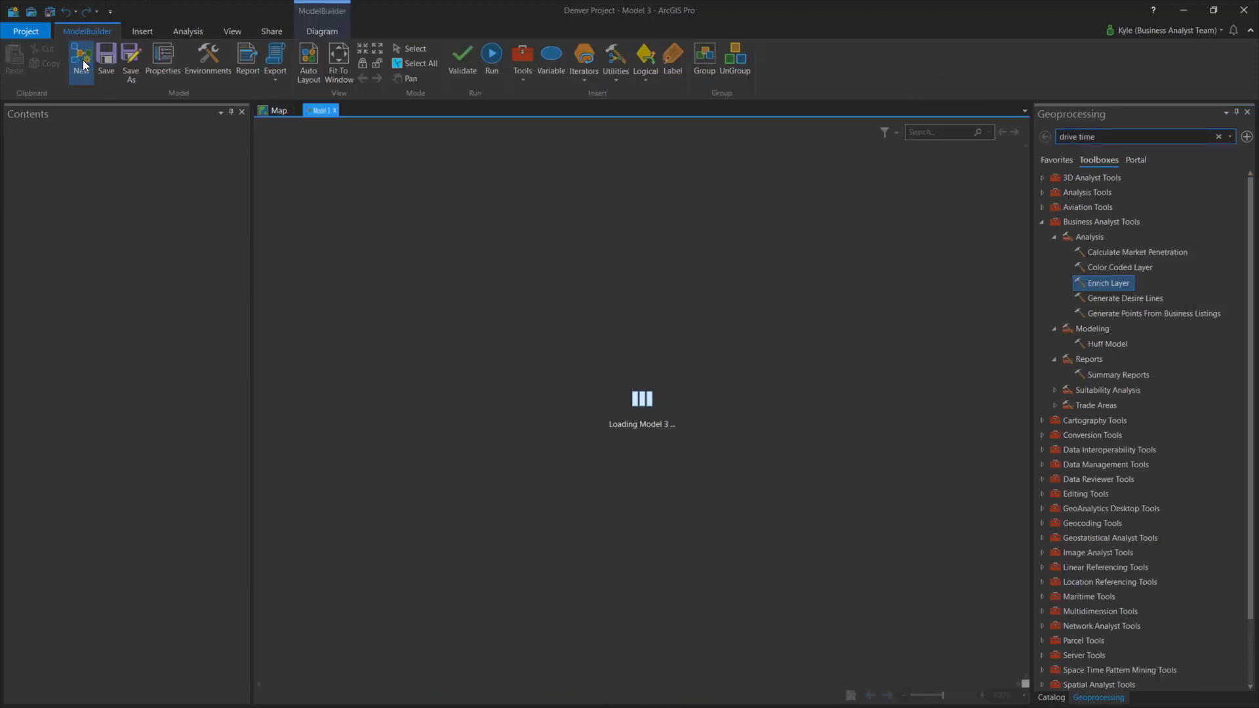
drag(1103, 282, 745, 303)
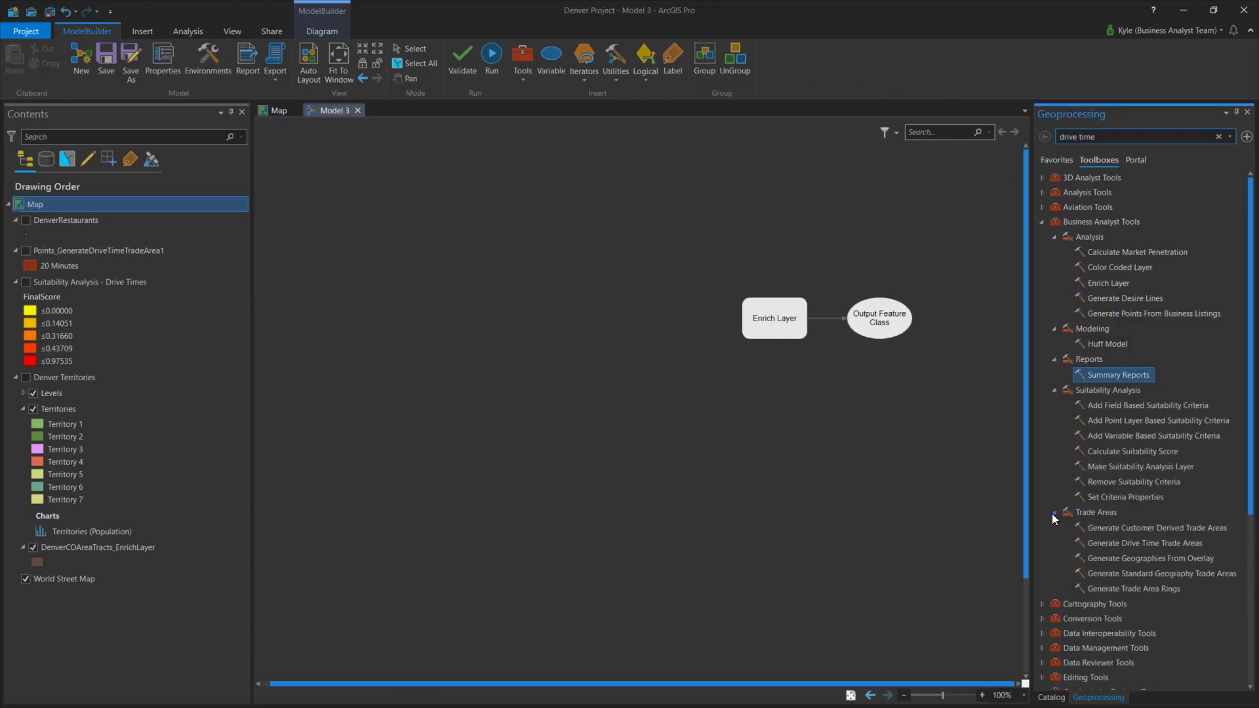
drag(1108, 528, 930, 479)
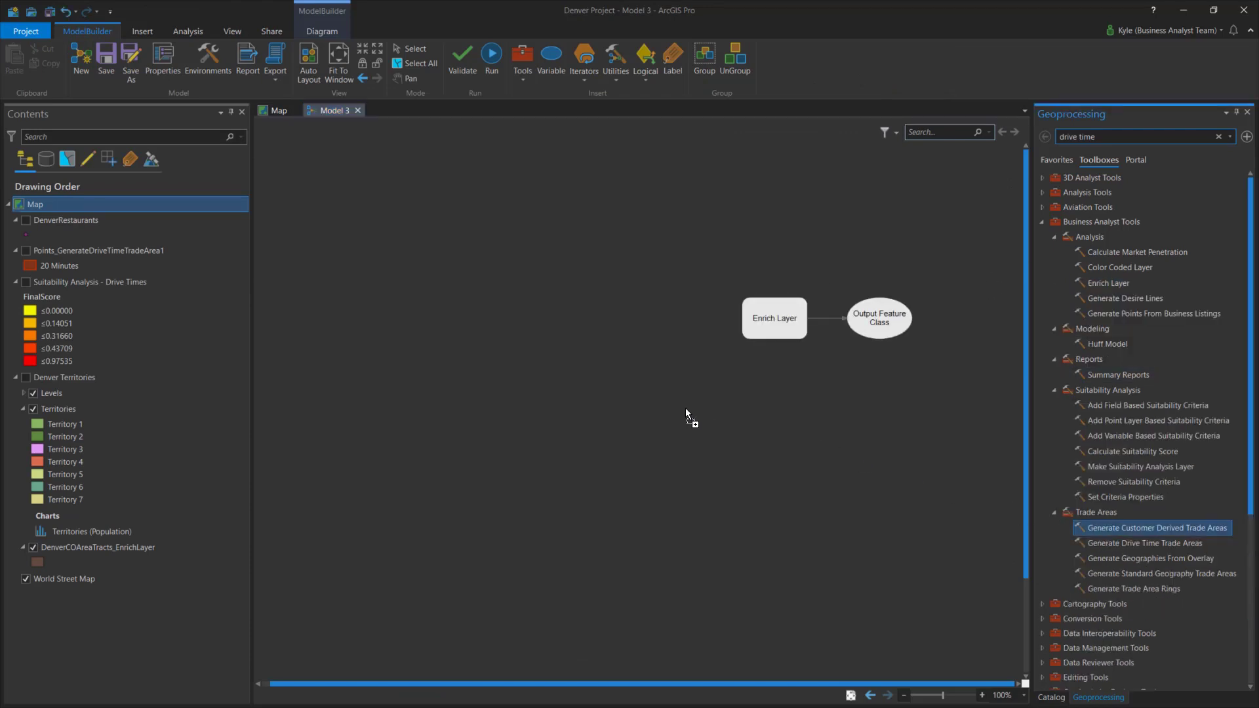
drag(685, 408, 686, 408)
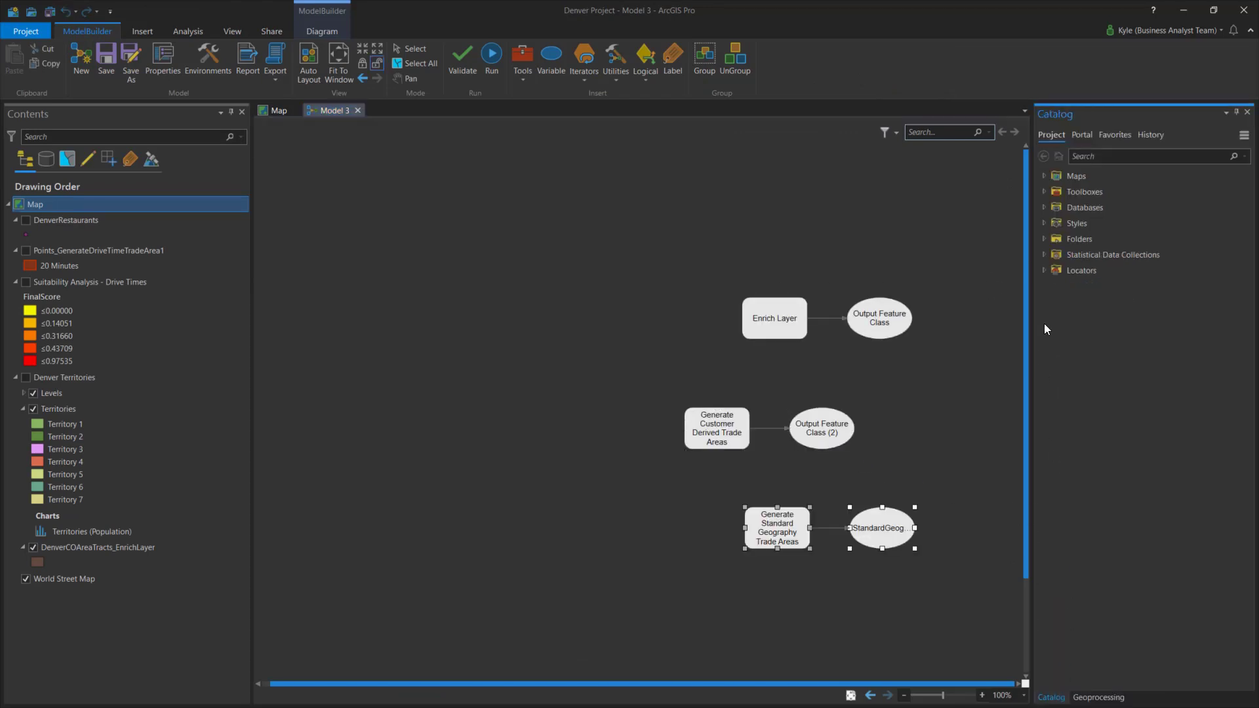
Inspect the DenverArea15MinDriveTimes feature class under Databases, then close Model 3.
click(1044, 270)
click(1044, 207)
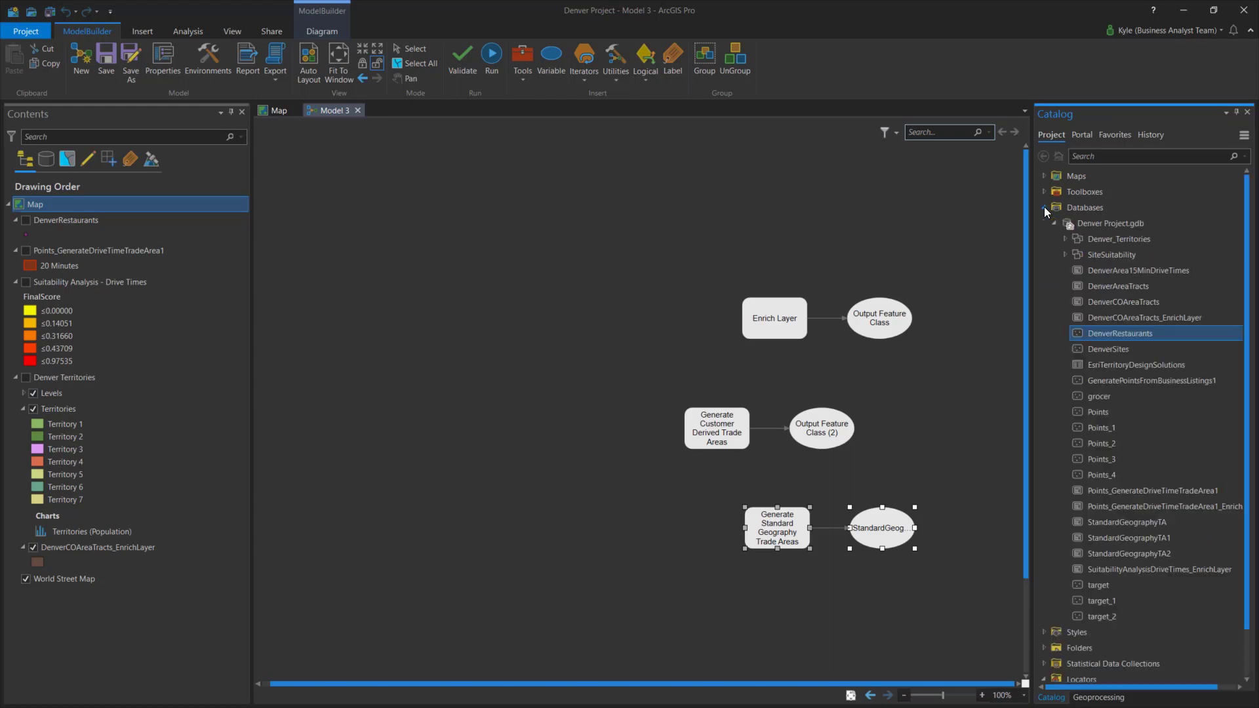
click(1079, 270)
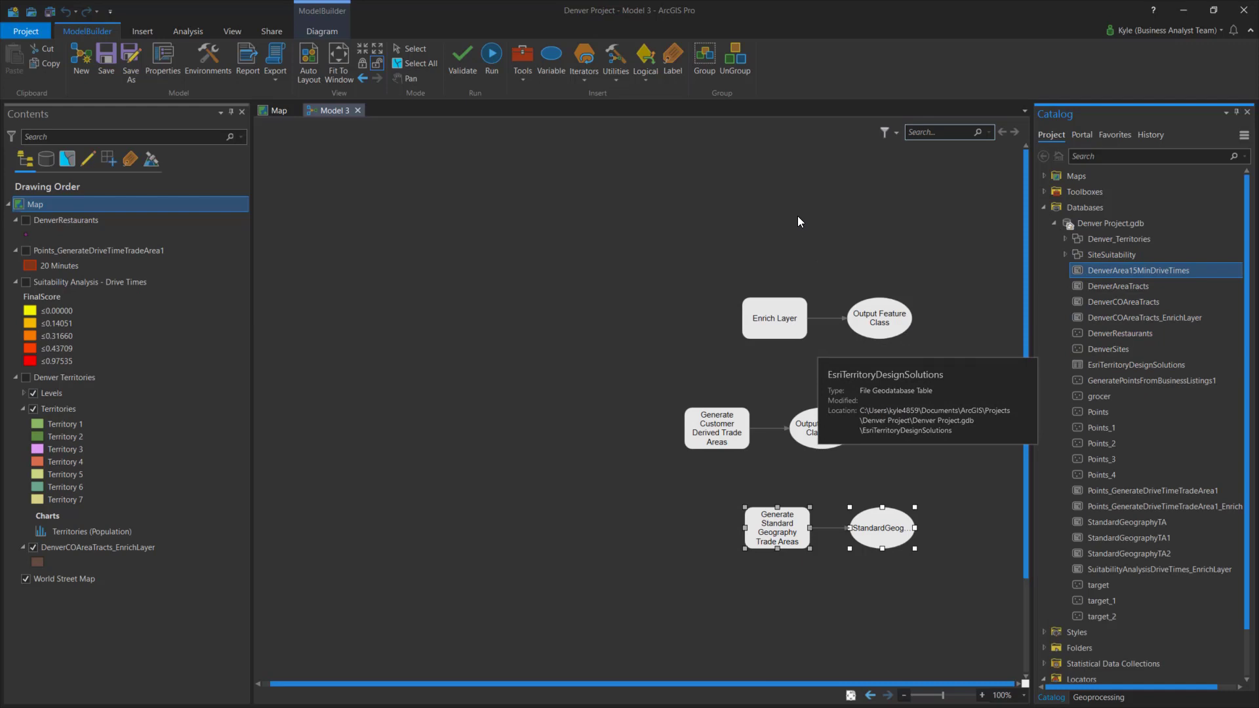
click(358, 110)
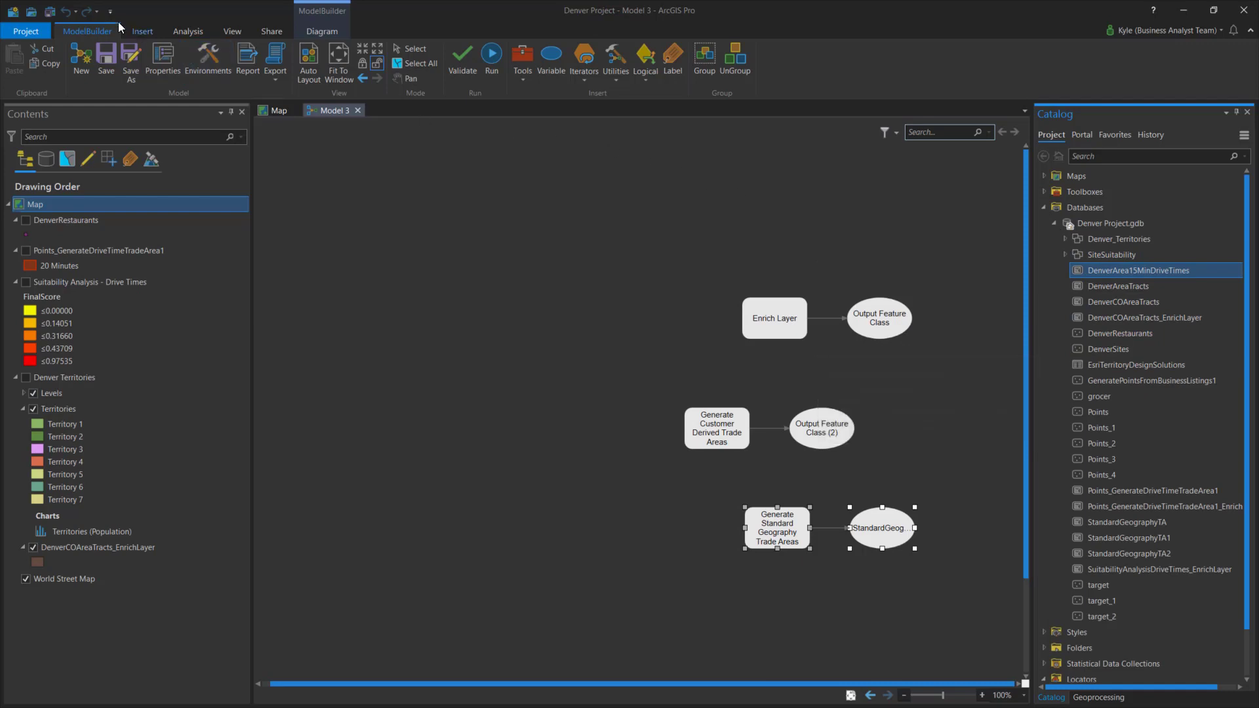
click(72, 32)
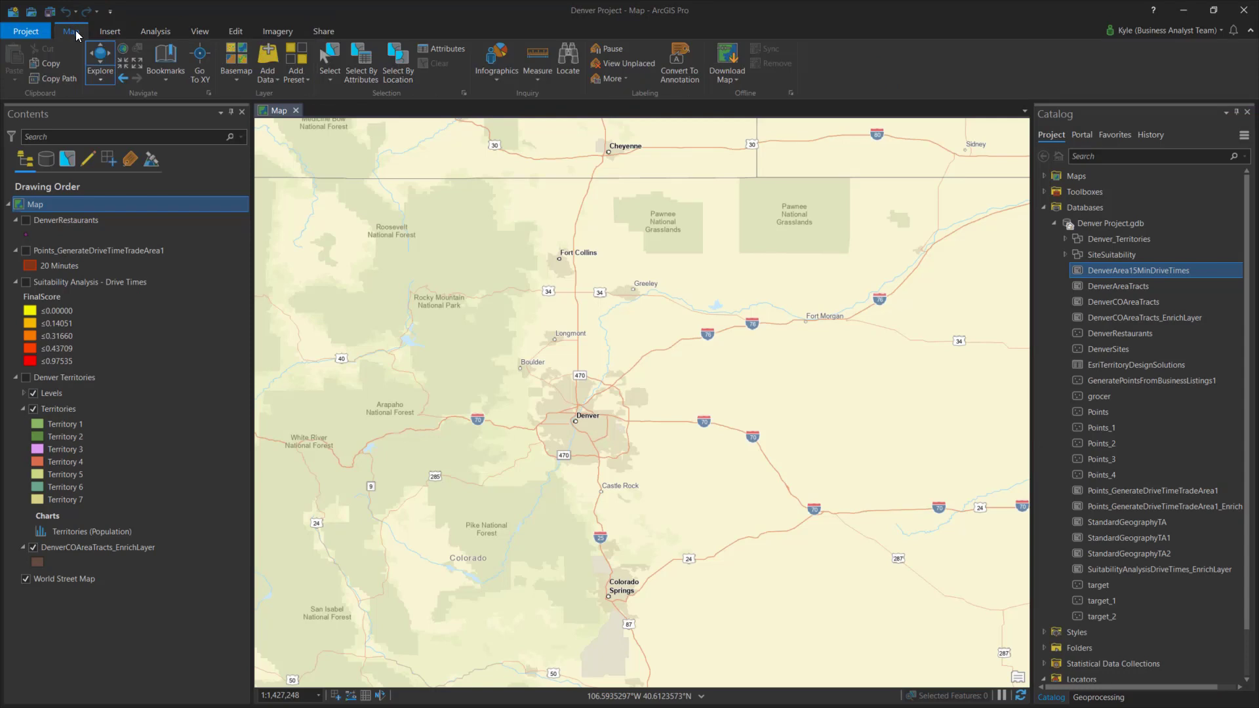
click(155, 32)
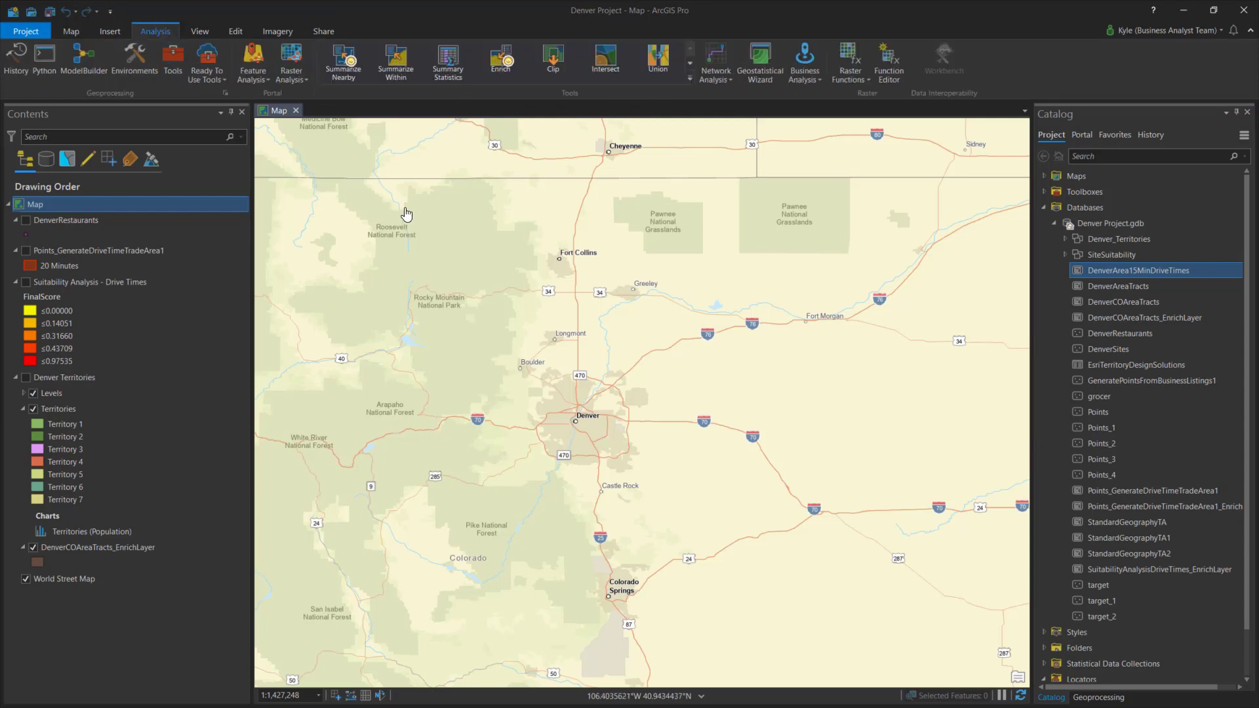
click(812, 79)
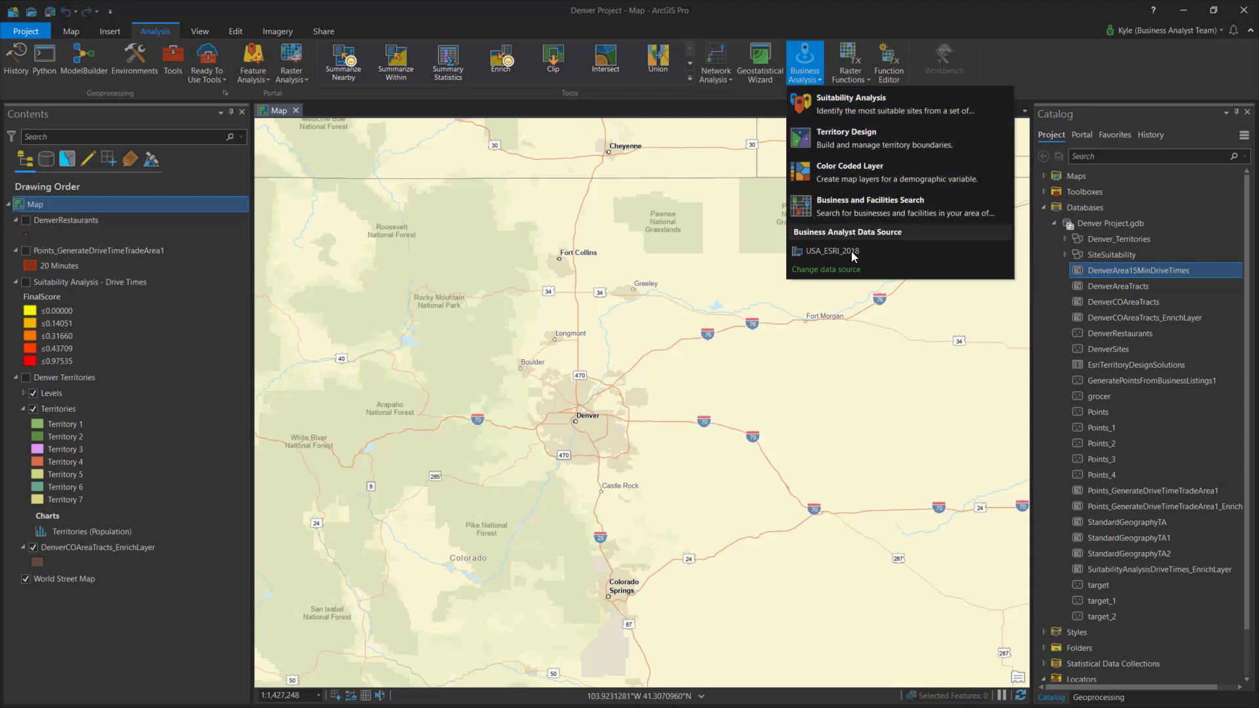
click(868, 302)
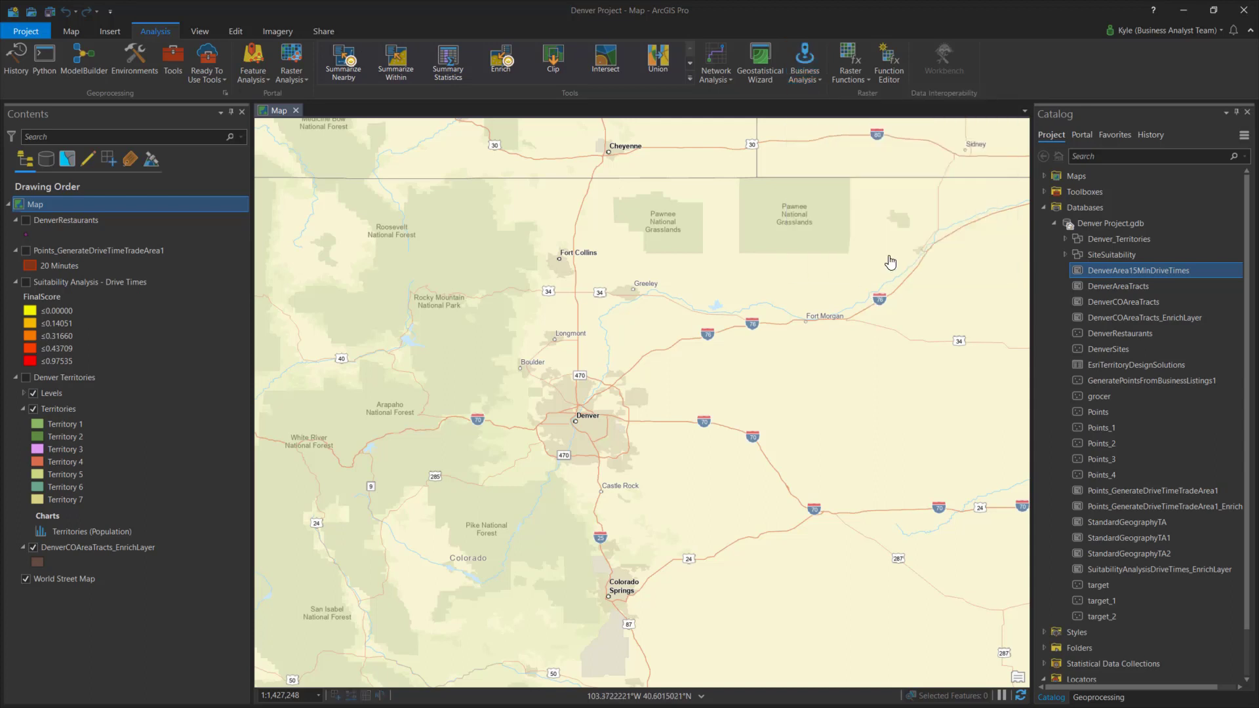
Turn on the Suitability Analysis - Drive Times layer and lower the DenverRestaurants Count weight to 60.14.
click(112, 284)
click(26, 281)
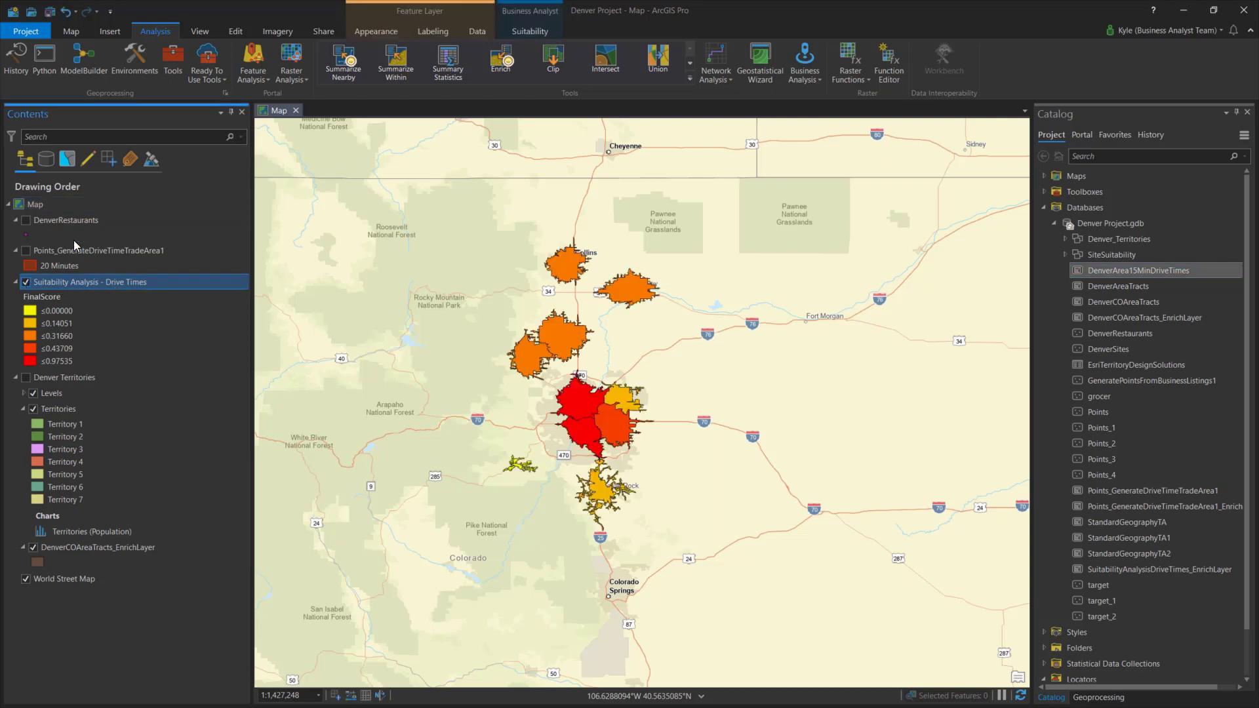
click(528, 14)
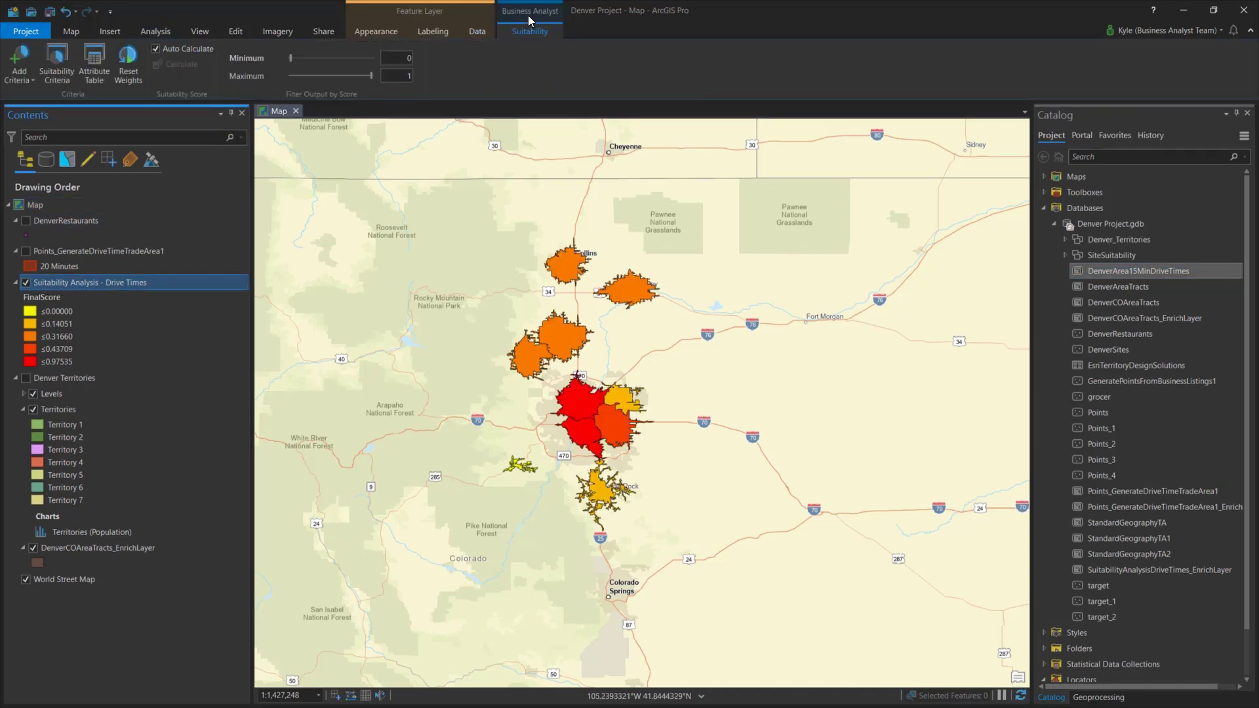
click(57, 62)
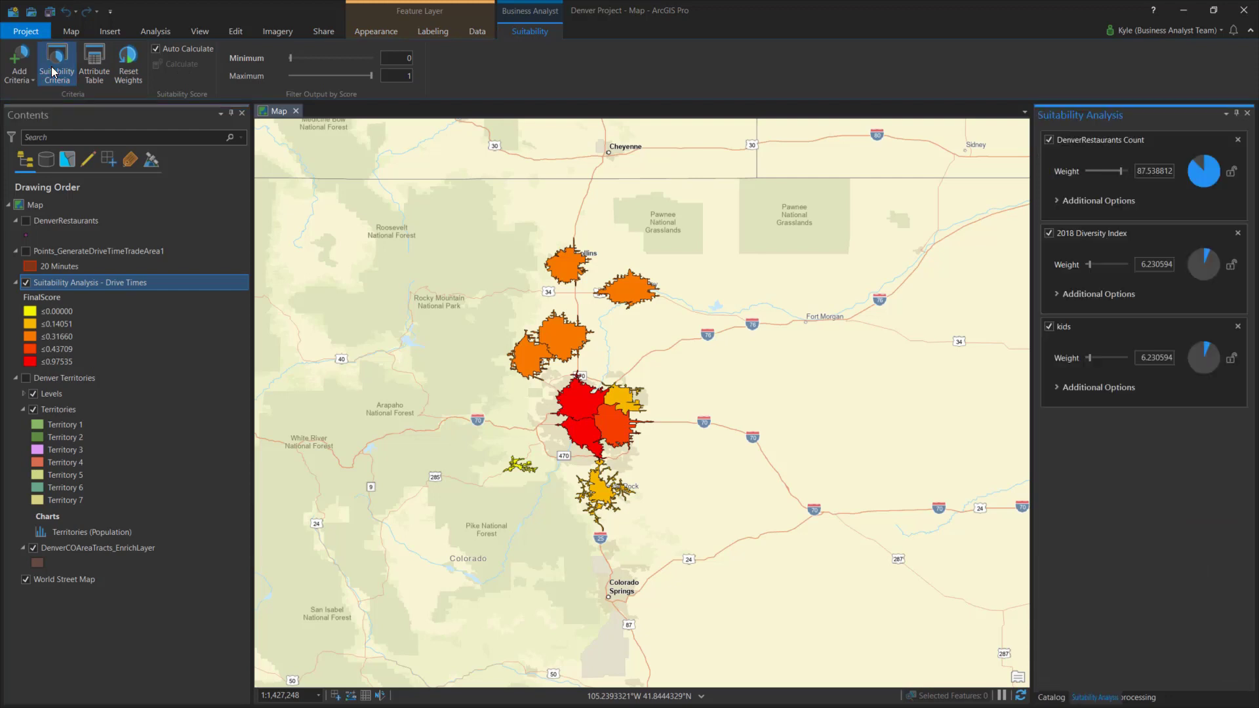
drag(1120, 172, 1112, 177)
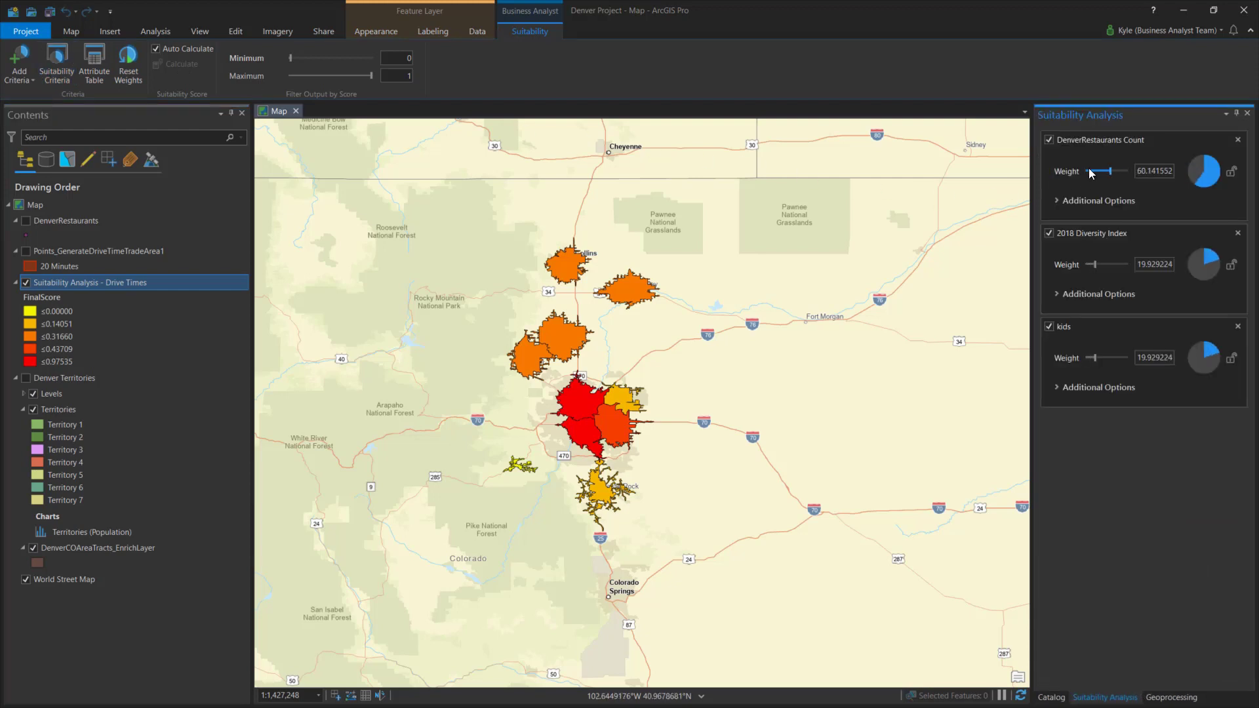
Check the add-criteria choices without adding any, then hide the drive-time suitability layer.
click(23, 79)
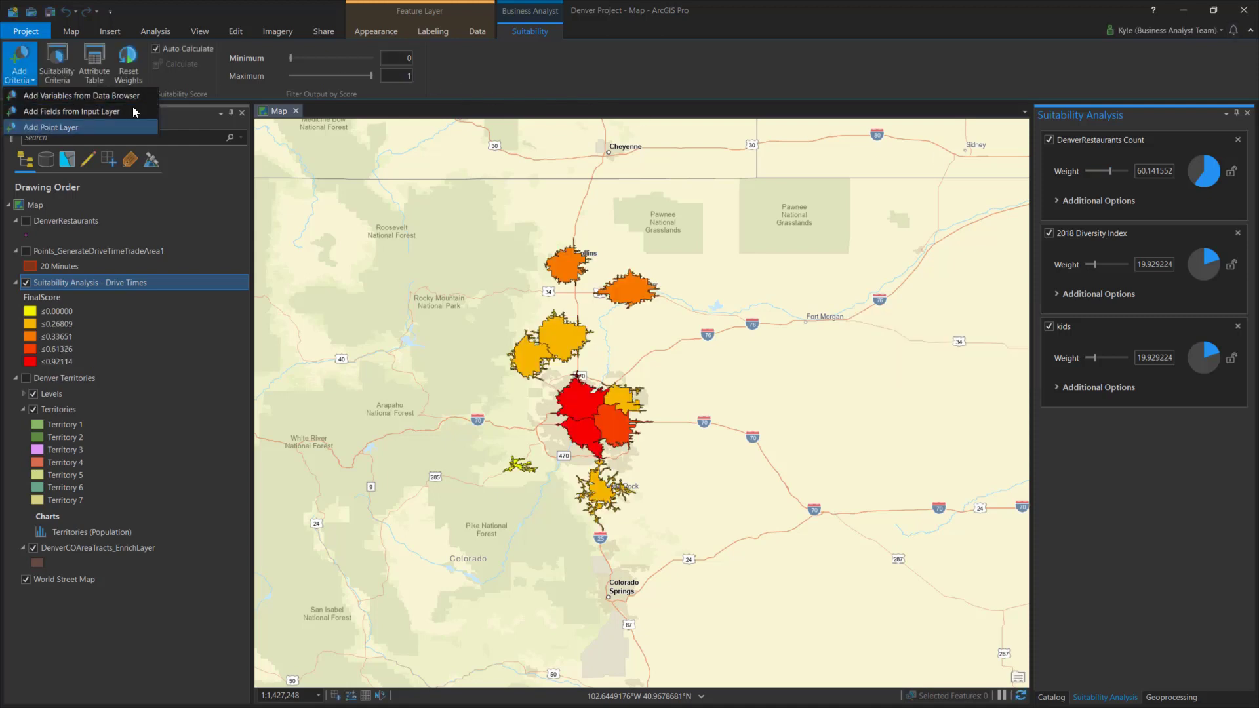
click(443, 87)
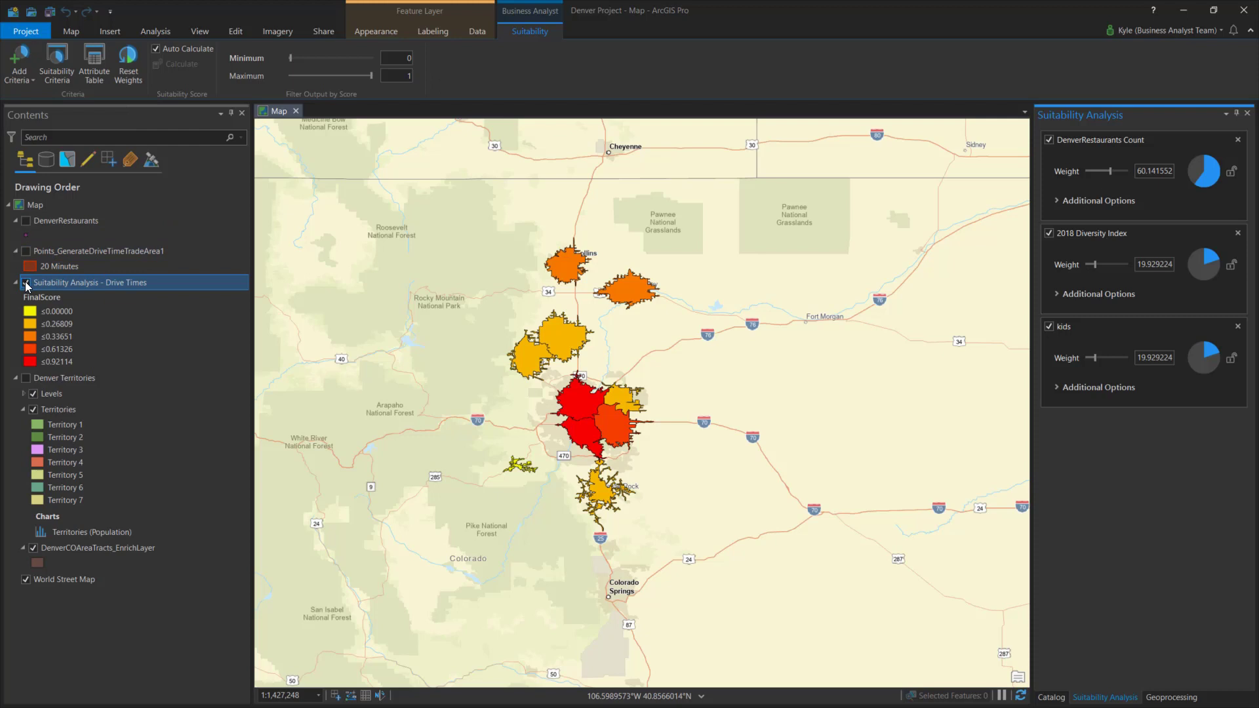
click(26, 284)
Turn on Denver Territories and create a population bar chart of its seven territories.
click(26, 379)
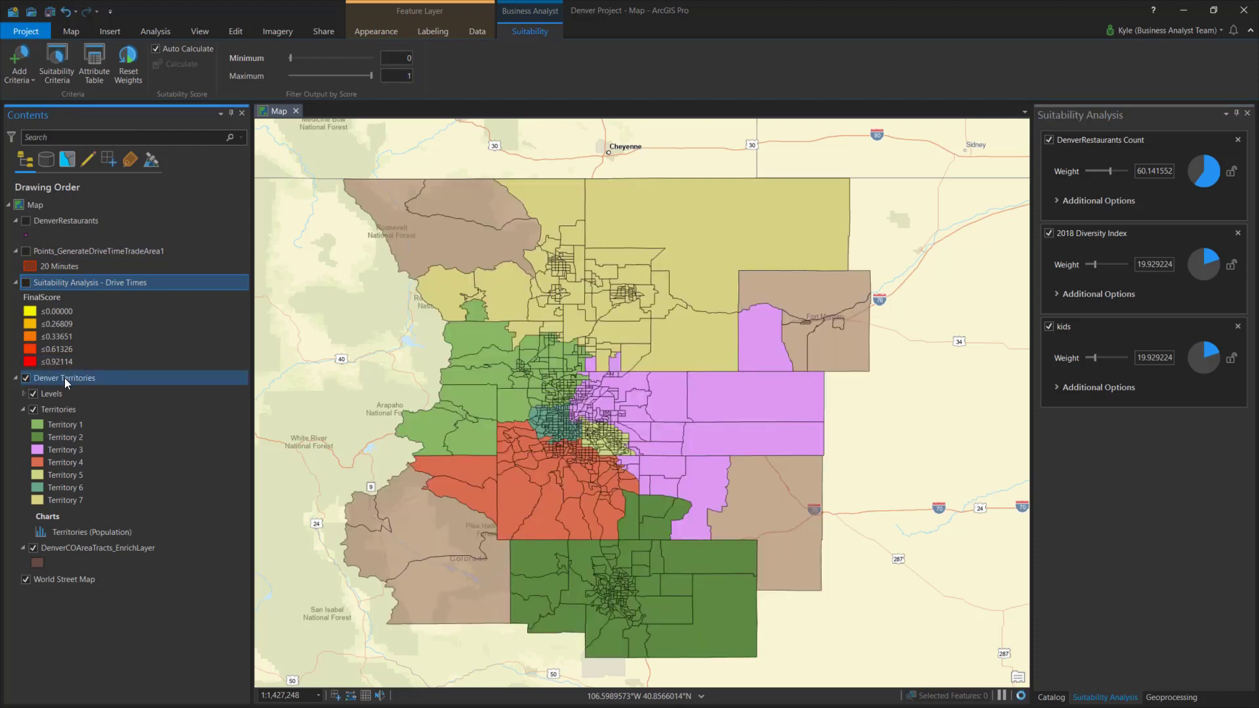
click(66, 380)
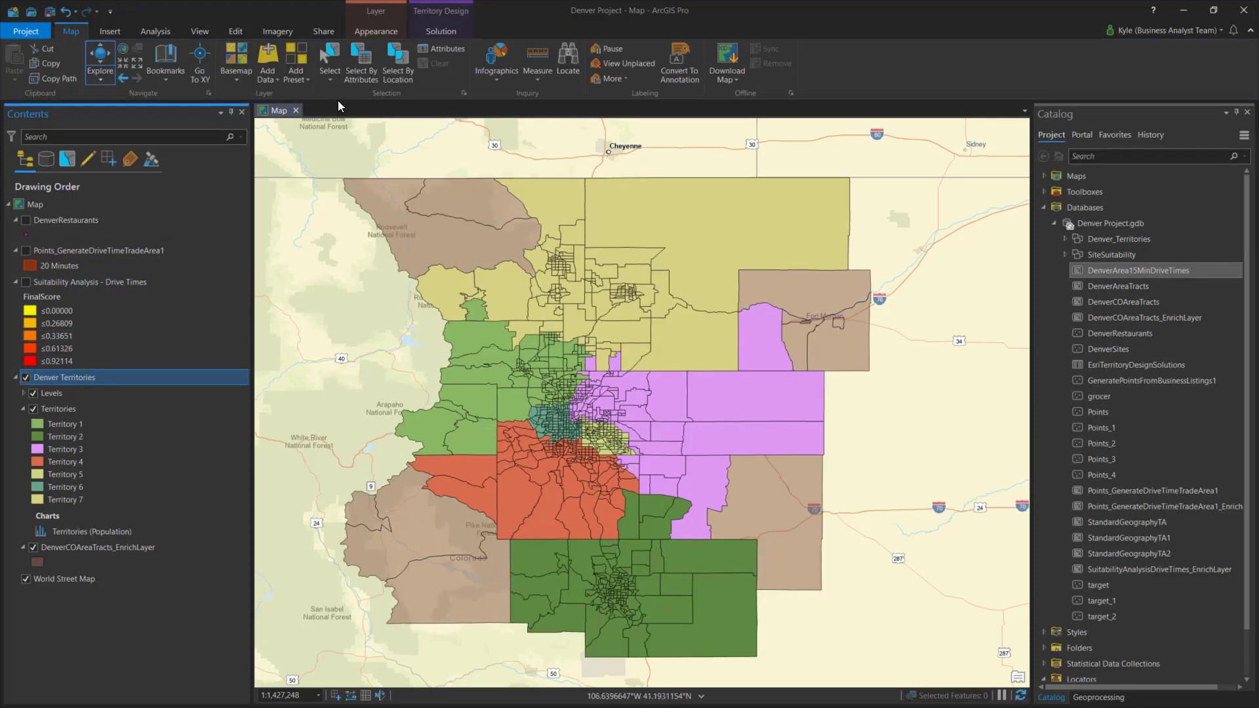
click(437, 31)
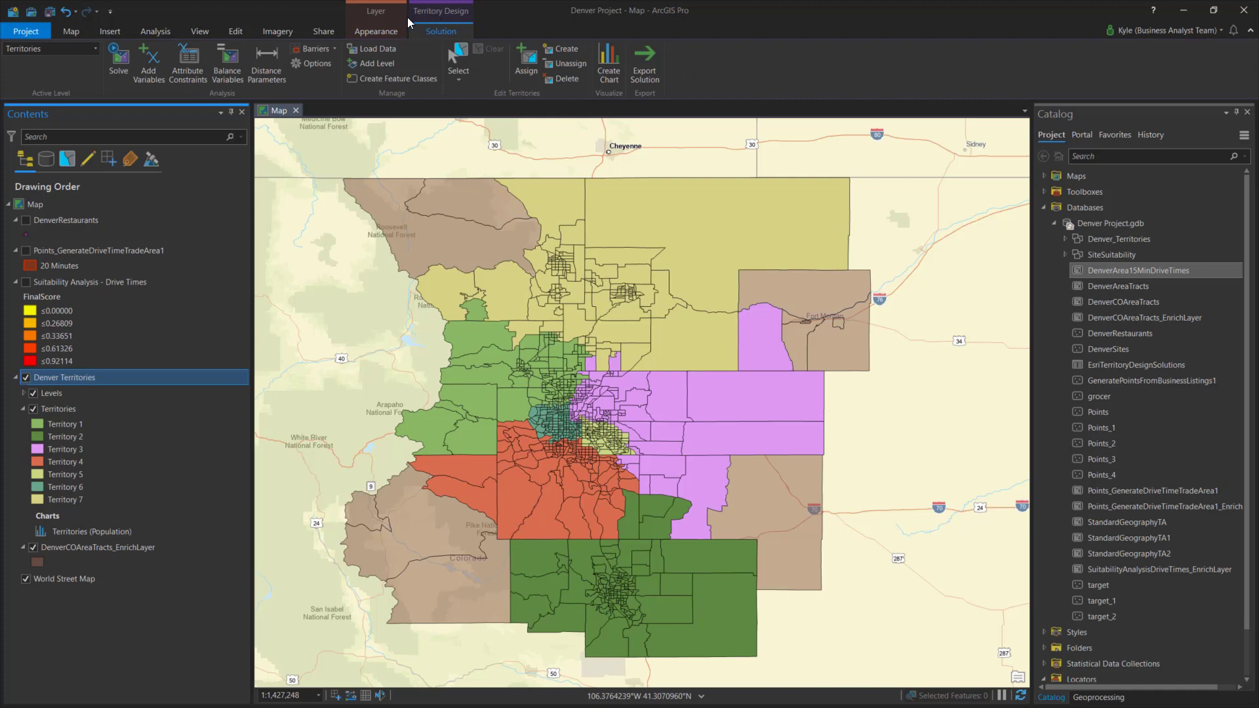
click(606, 69)
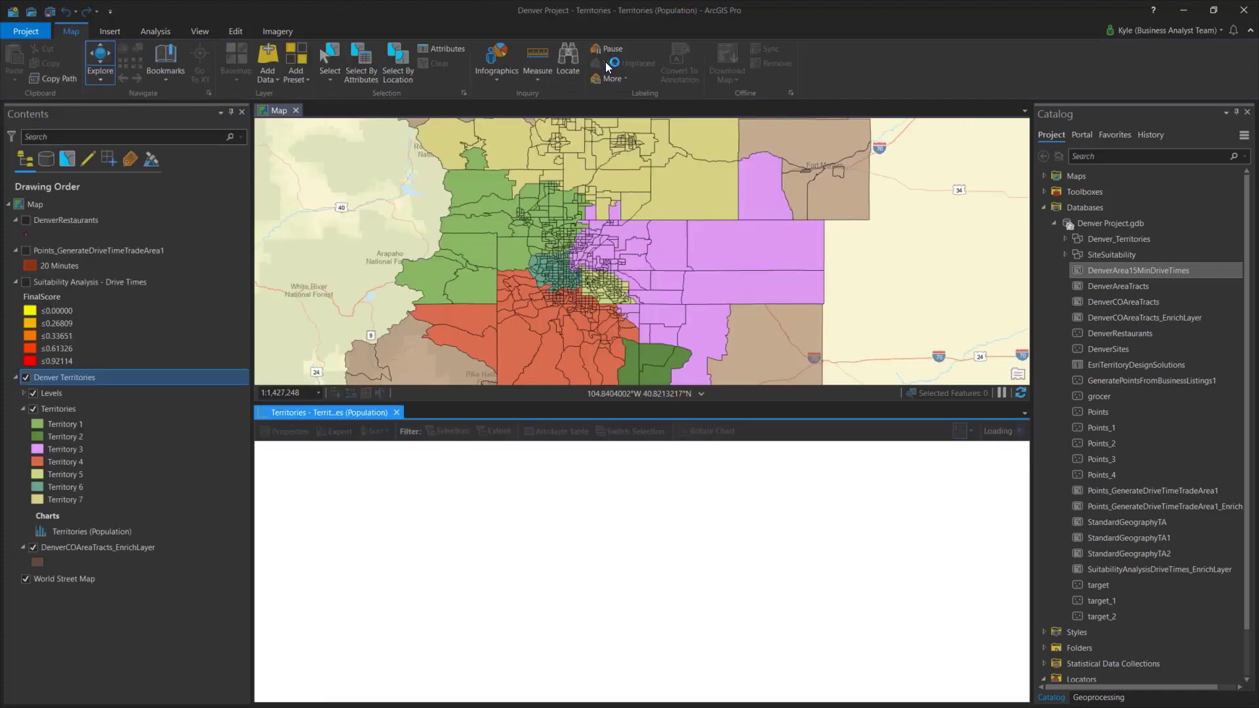
click(503, 23)
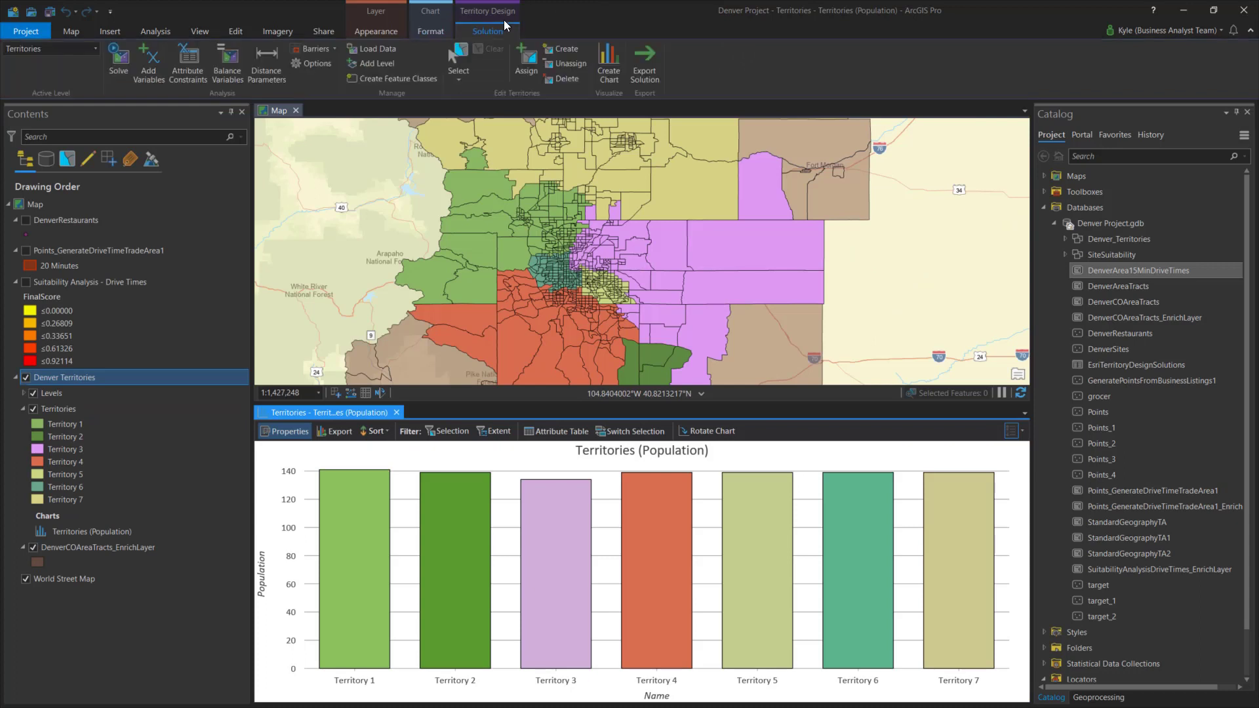
Look at the territory balance variables and the Solve Territories tool.
click(227, 66)
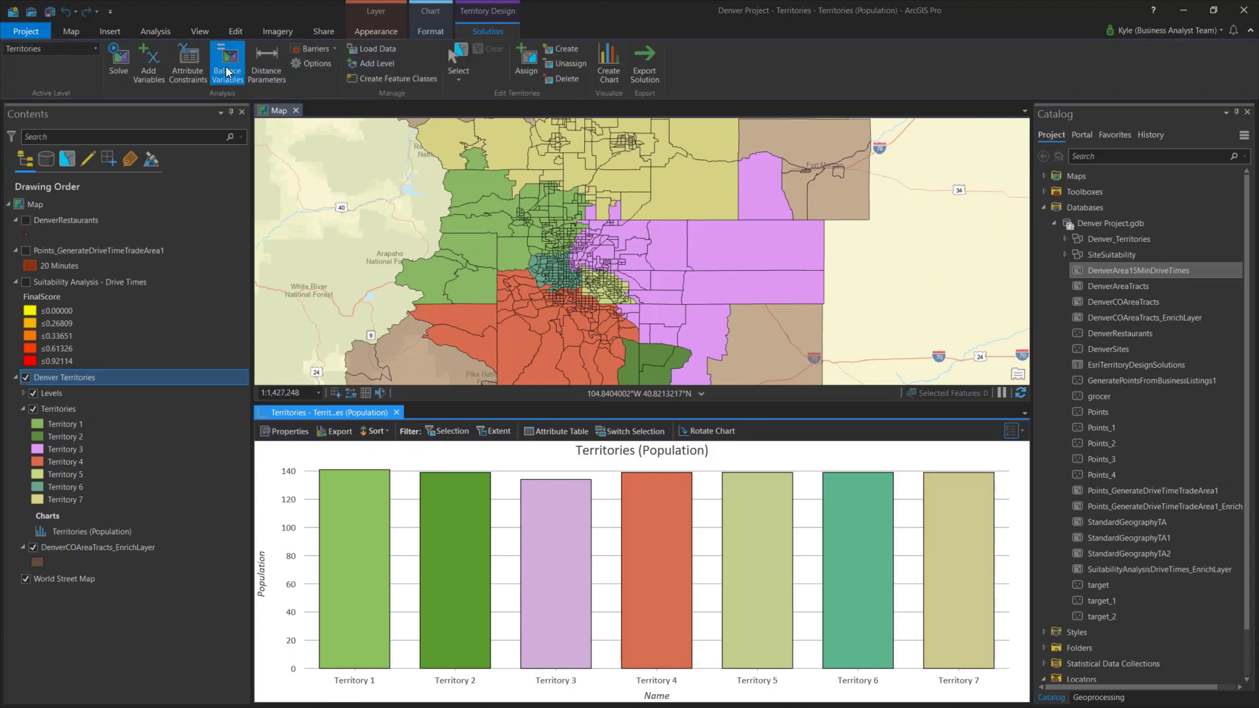
click(119, 66)
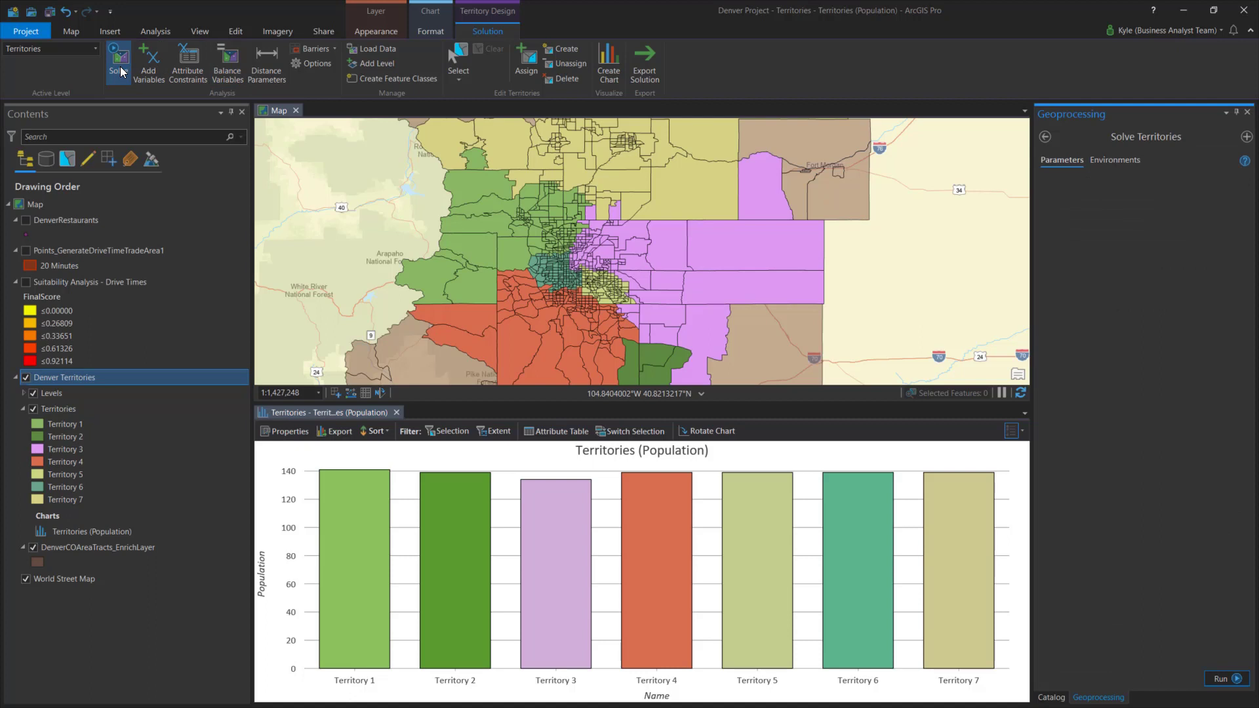
click(154, 31)
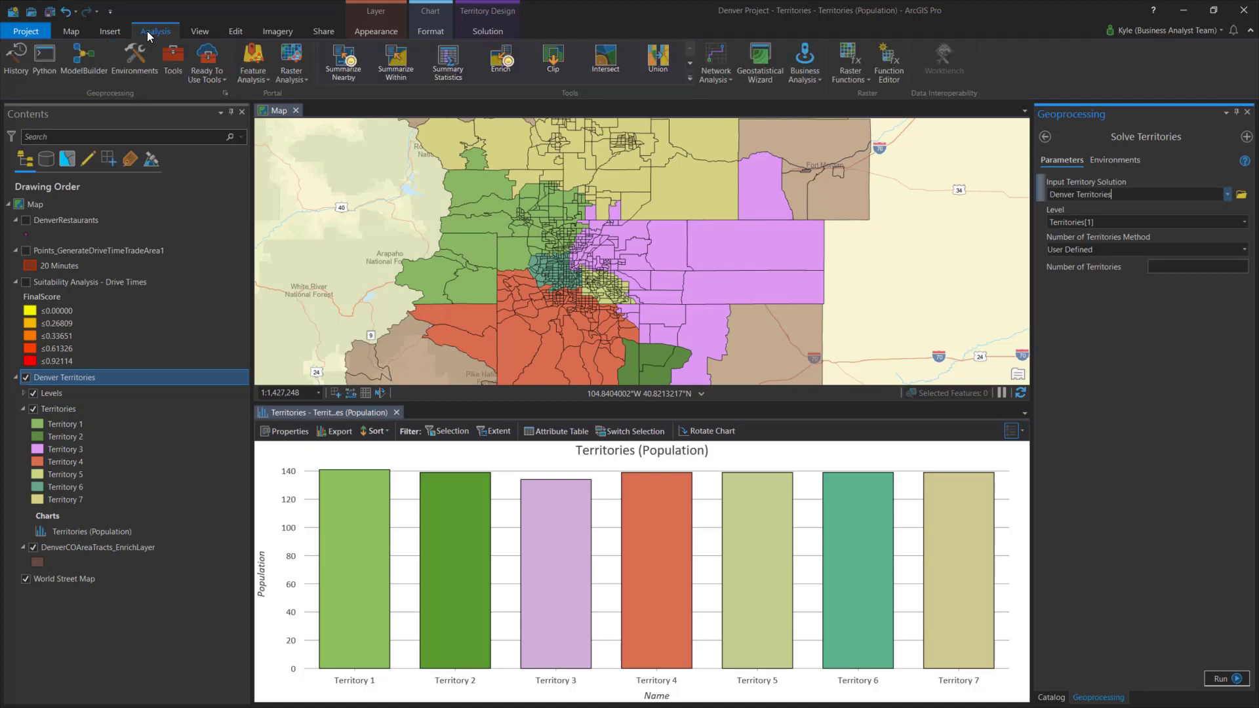
Browse the Business Analyst Data Source's North America options in Environments, cancelling without changes.
click(146, 58)
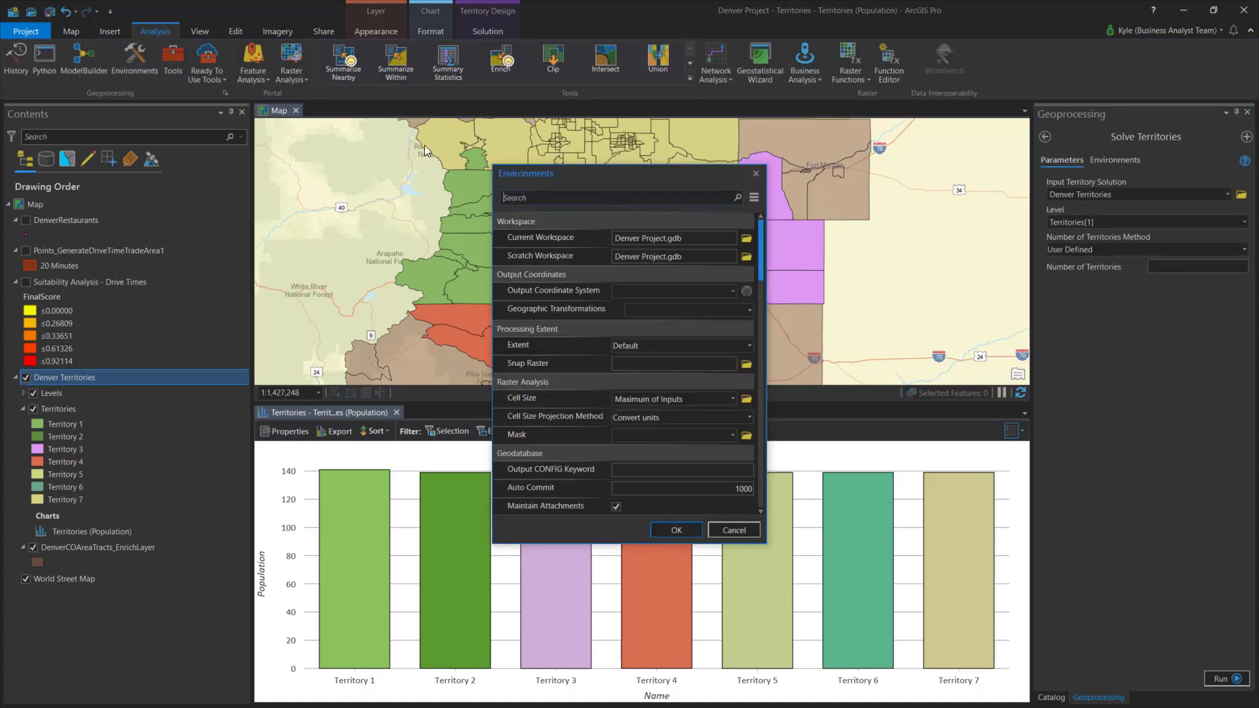
drag(760, 249, 768, 520)
click(747, 506)
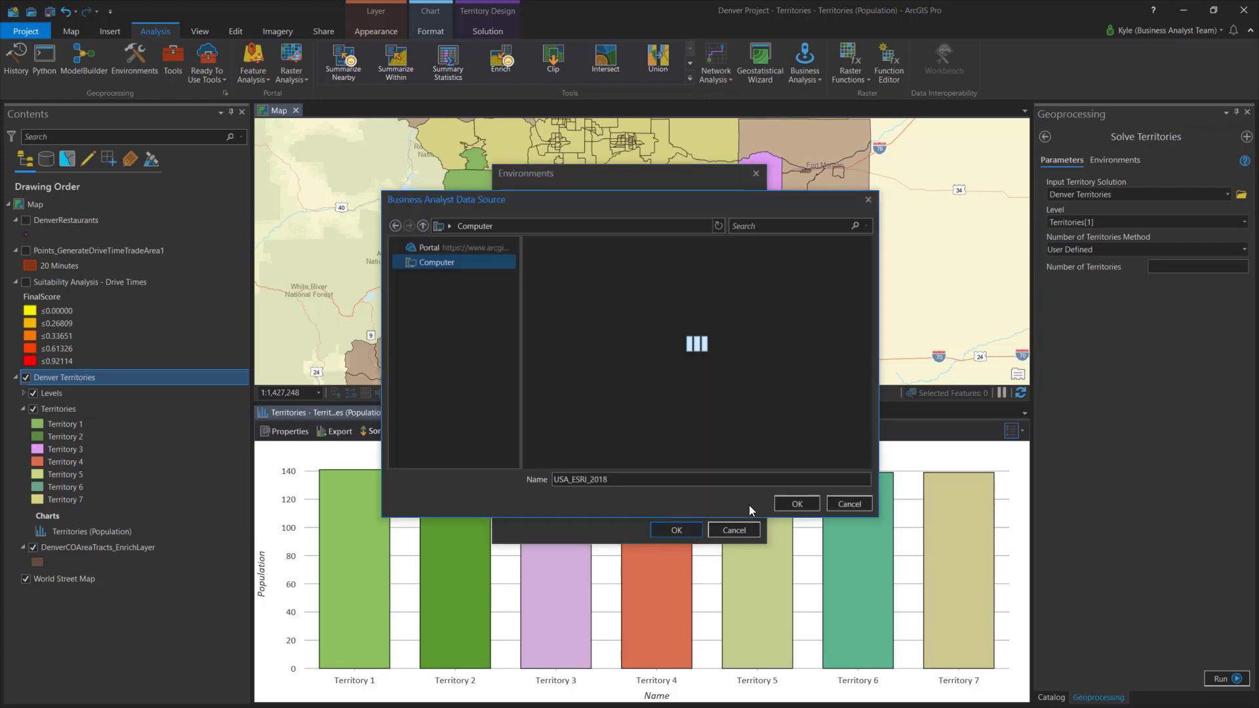
click(450, 306)
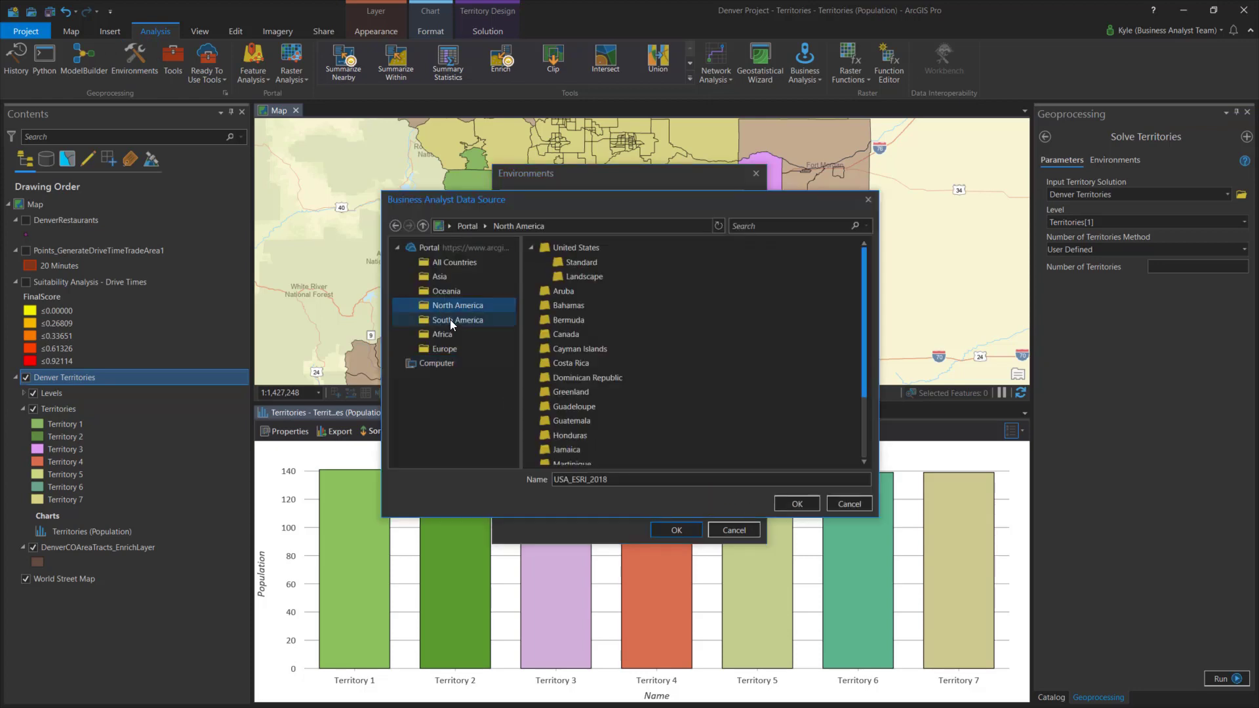
click(871, 195)
click(758, 175)
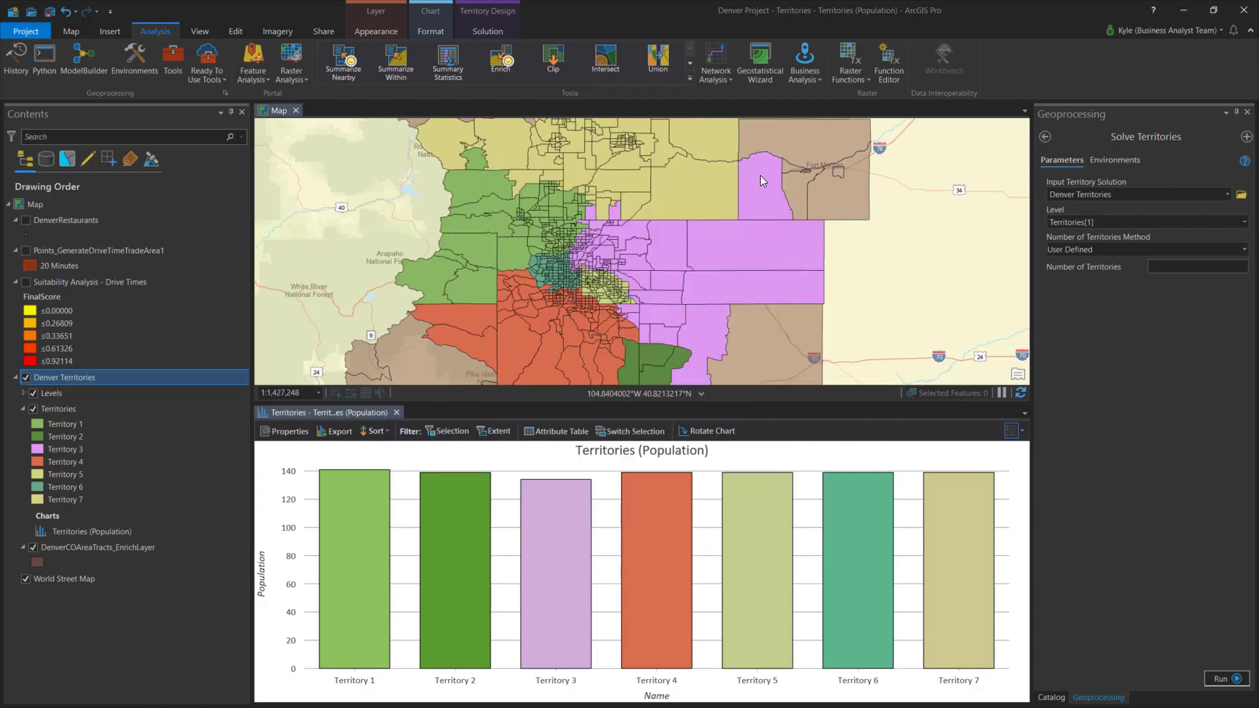
Open Enrich Layer's variable picker and browse the Population > Group Quarters variables.
click(1045, 136)
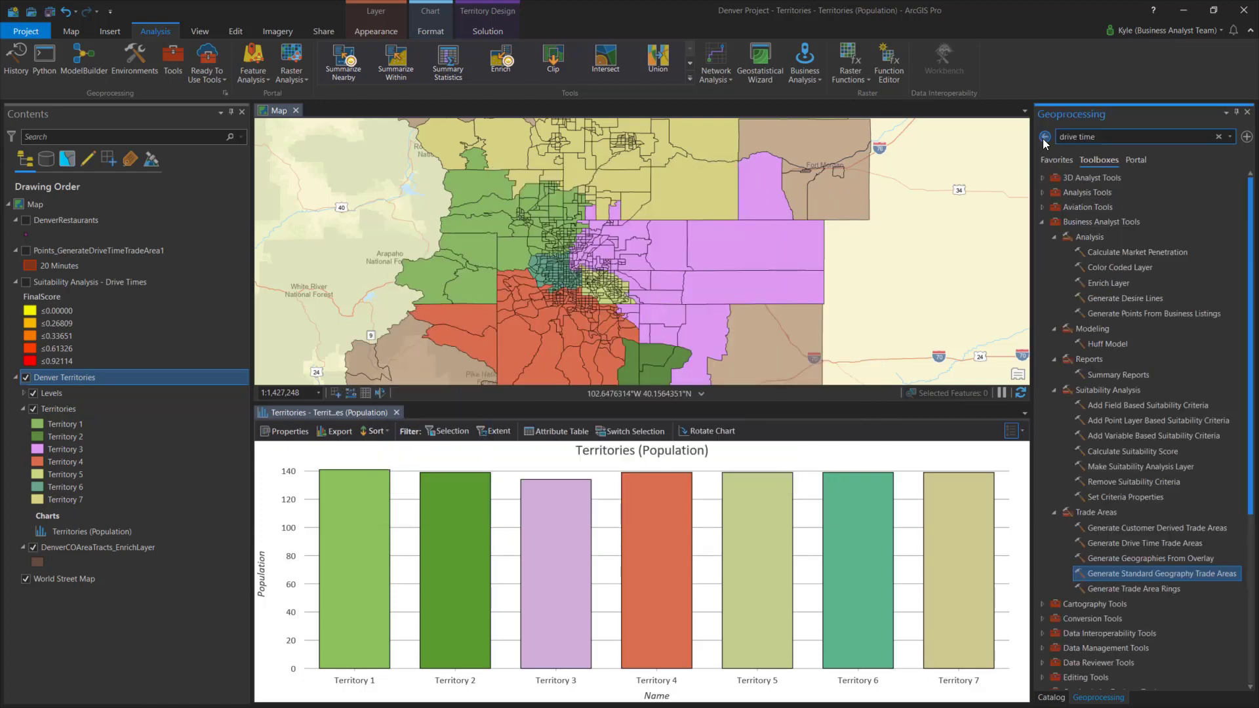
click(1100, 281)
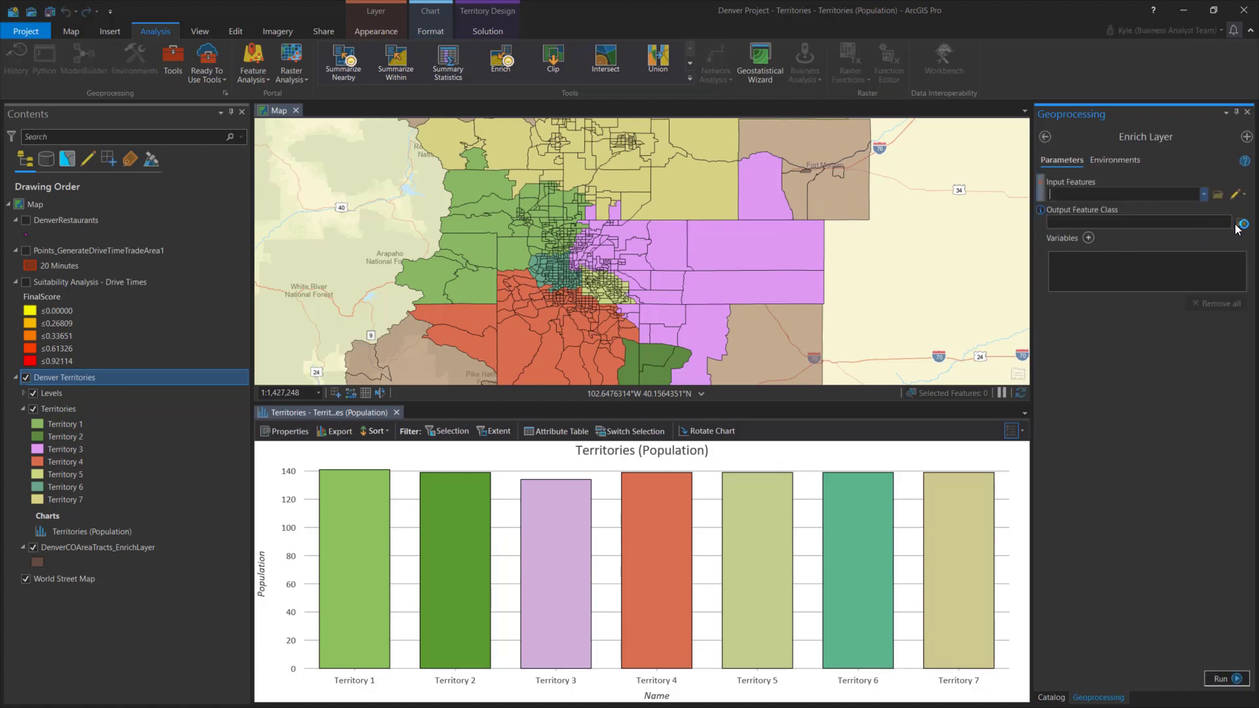
click(1088, 238)
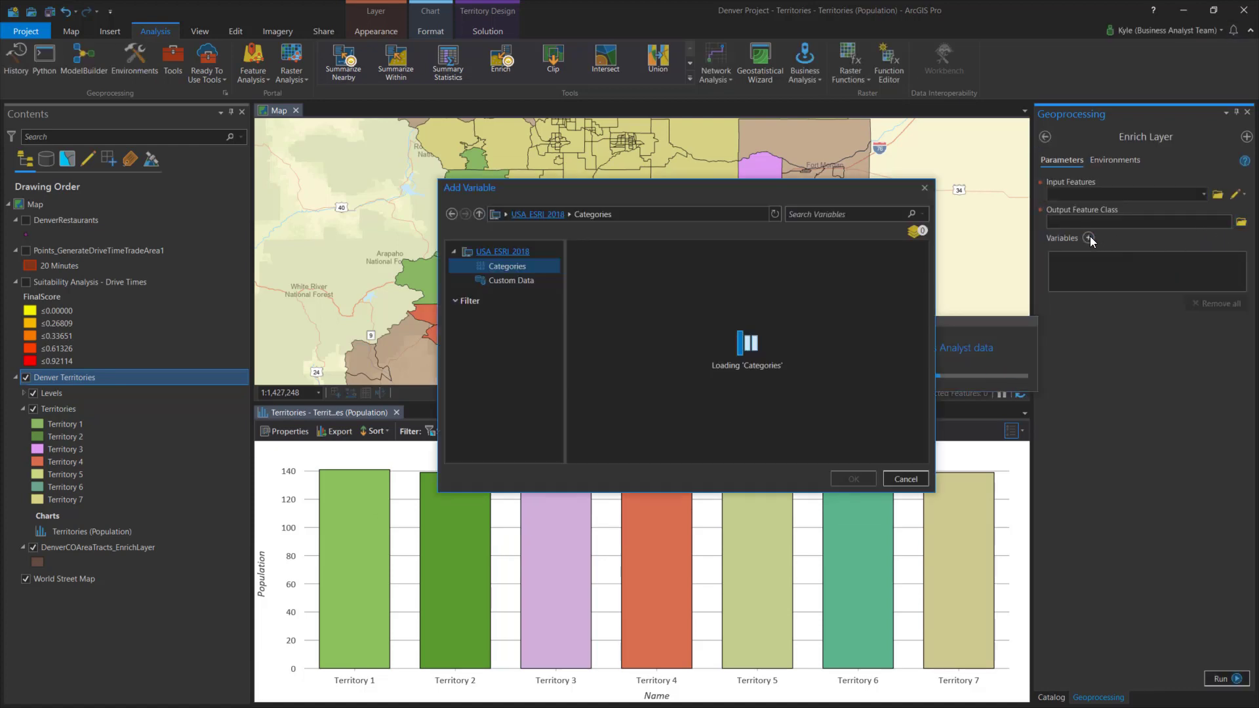
double_click(615, 258)
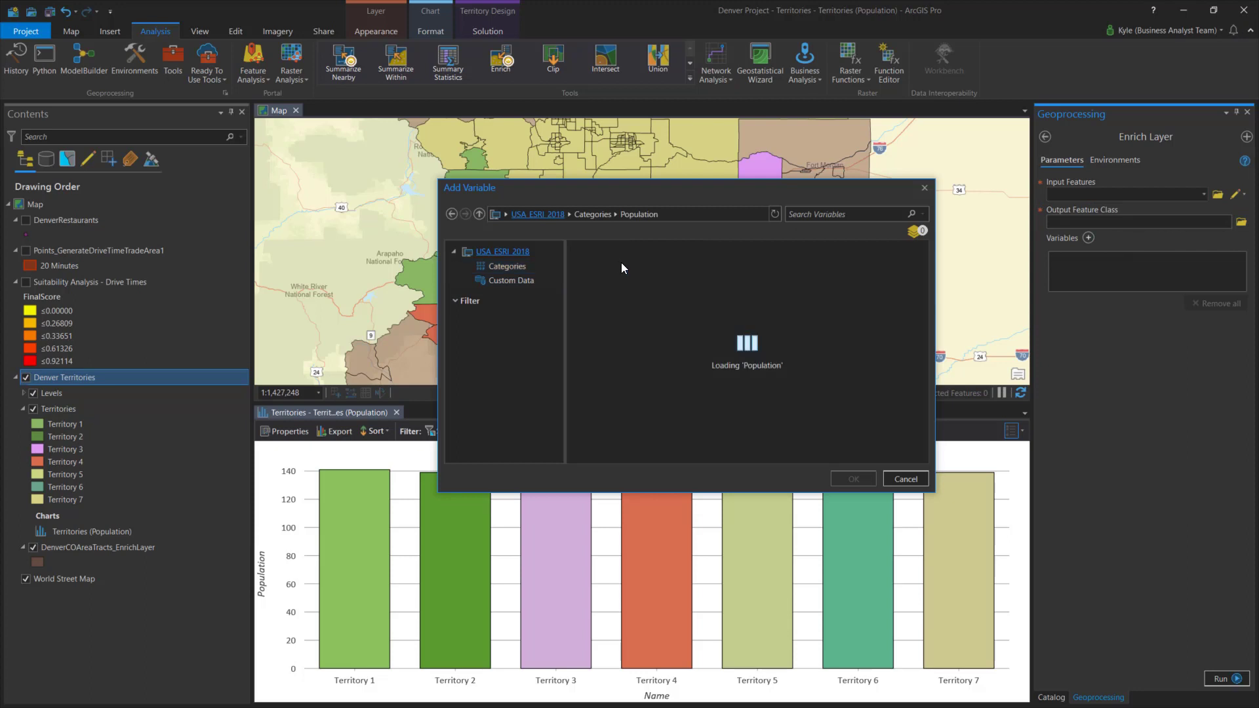
click(655, 271)
double_click(655, 271)
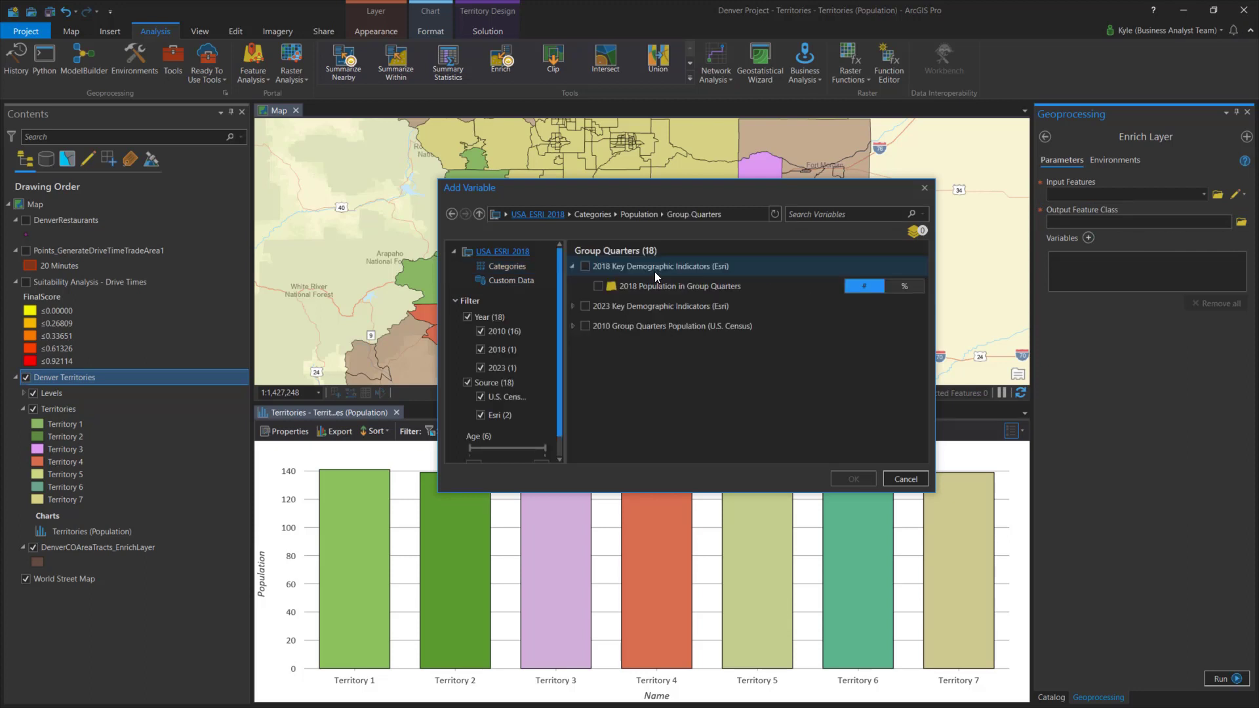
click(508, 266)
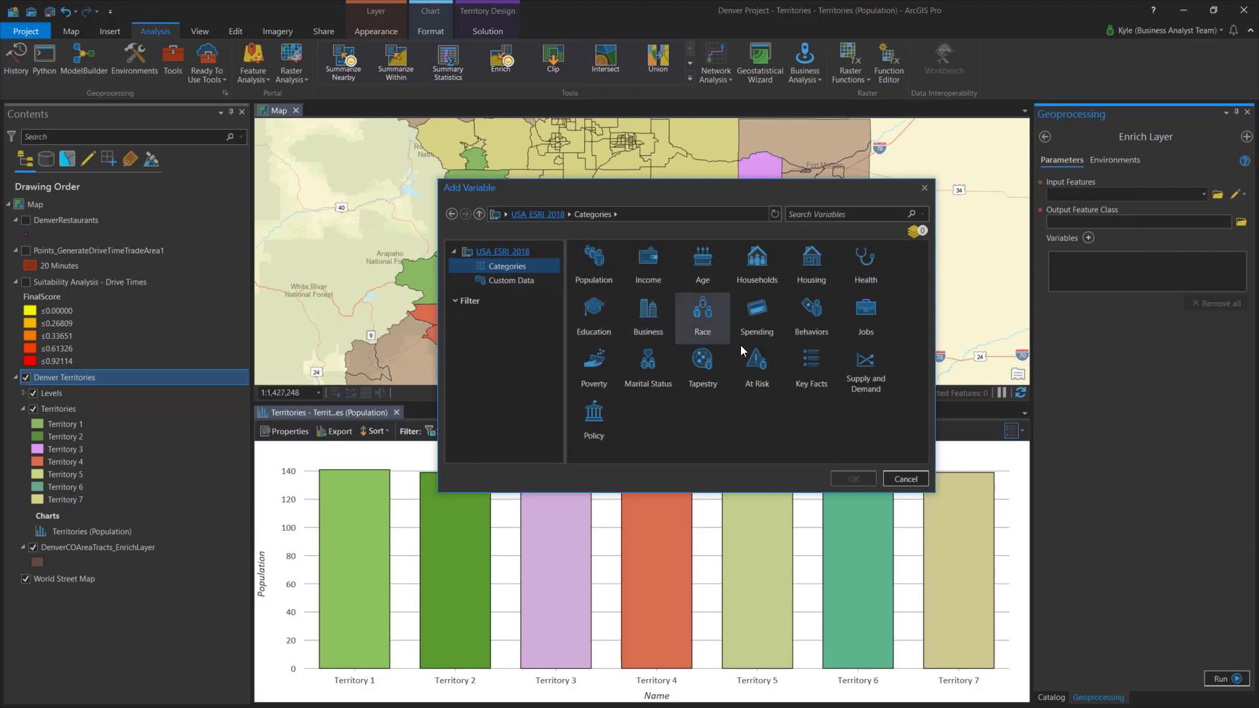
Add Annual Budget Exp from Spending > Common Spending Variables as an enrichment variable.
double_click(756, 321)
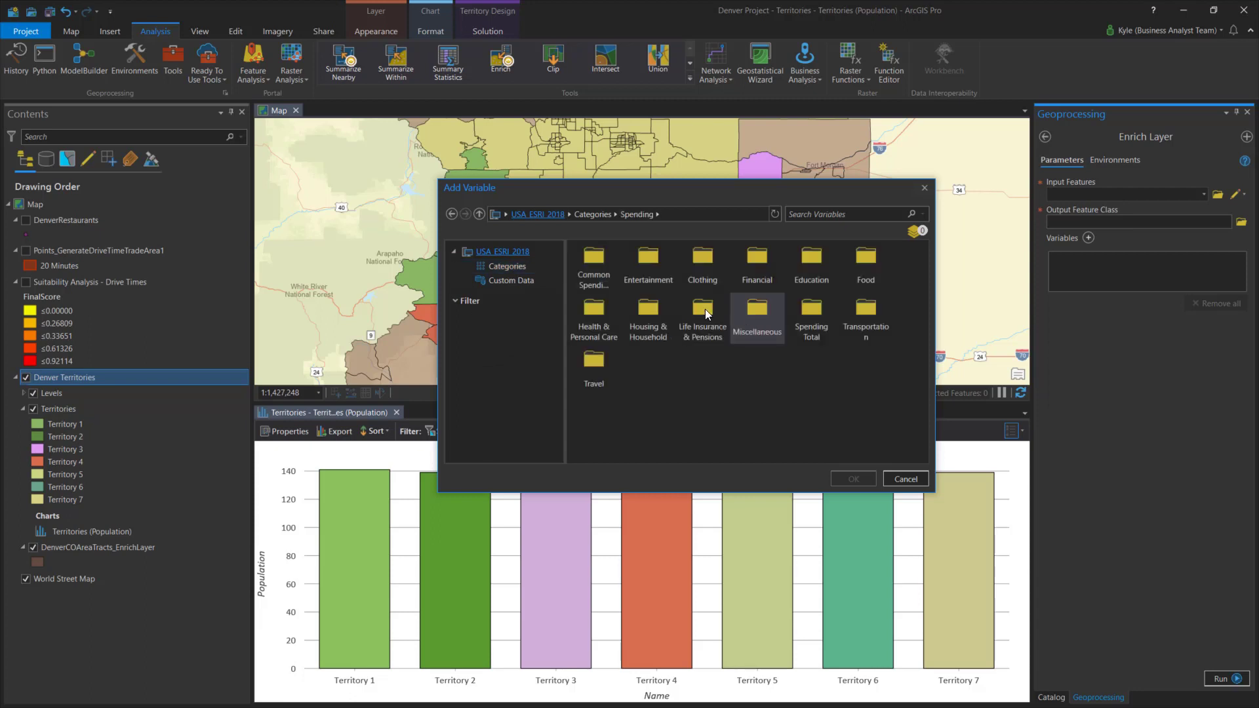
click(603, 263)
double_click(603, 262)
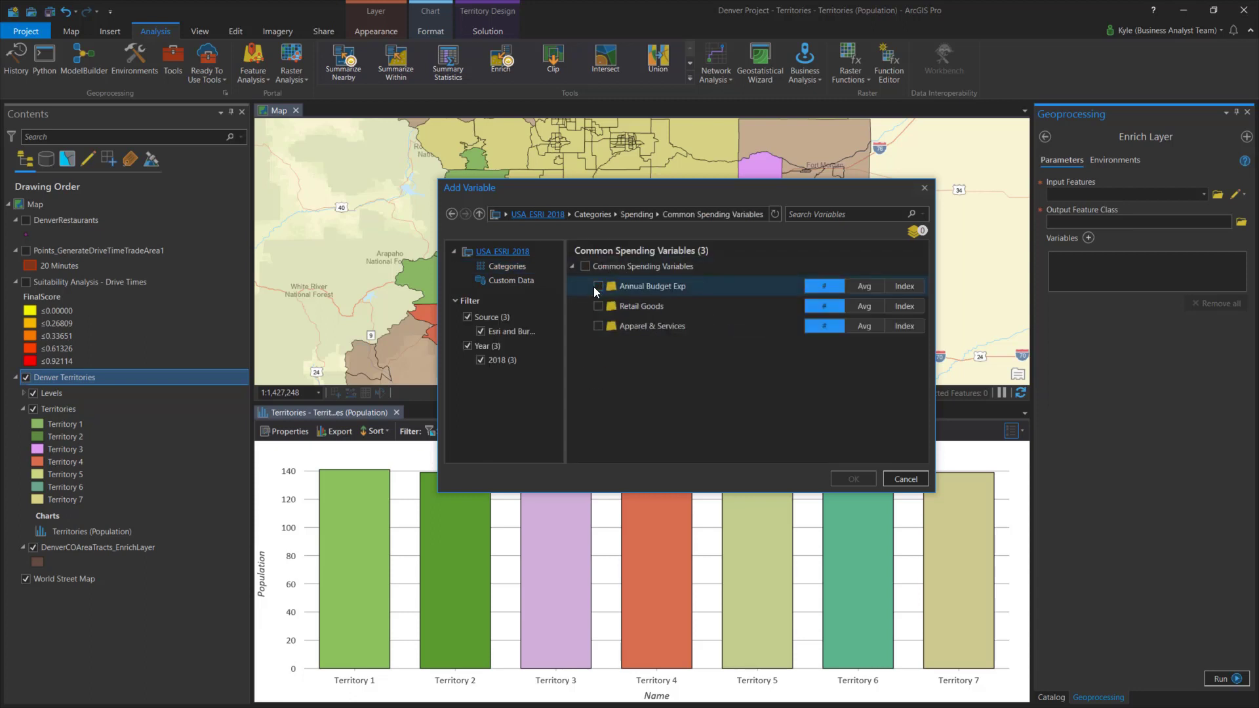
click(597, 286)
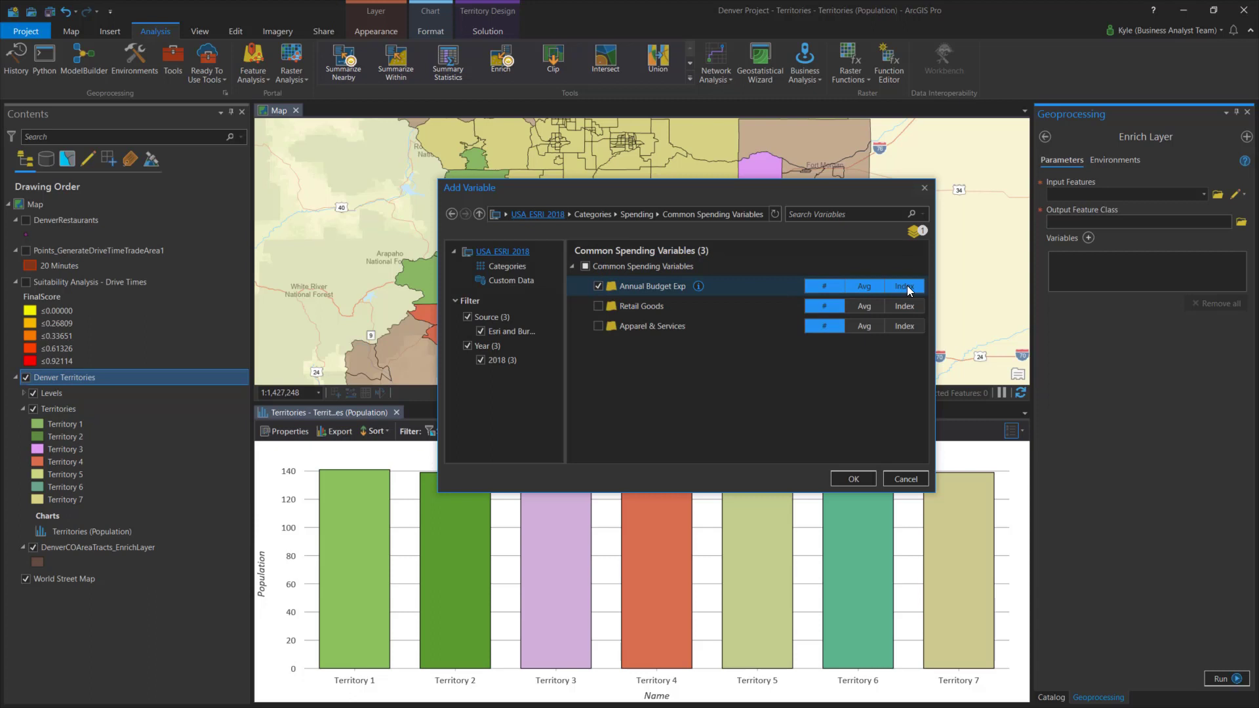
click(858, 484)
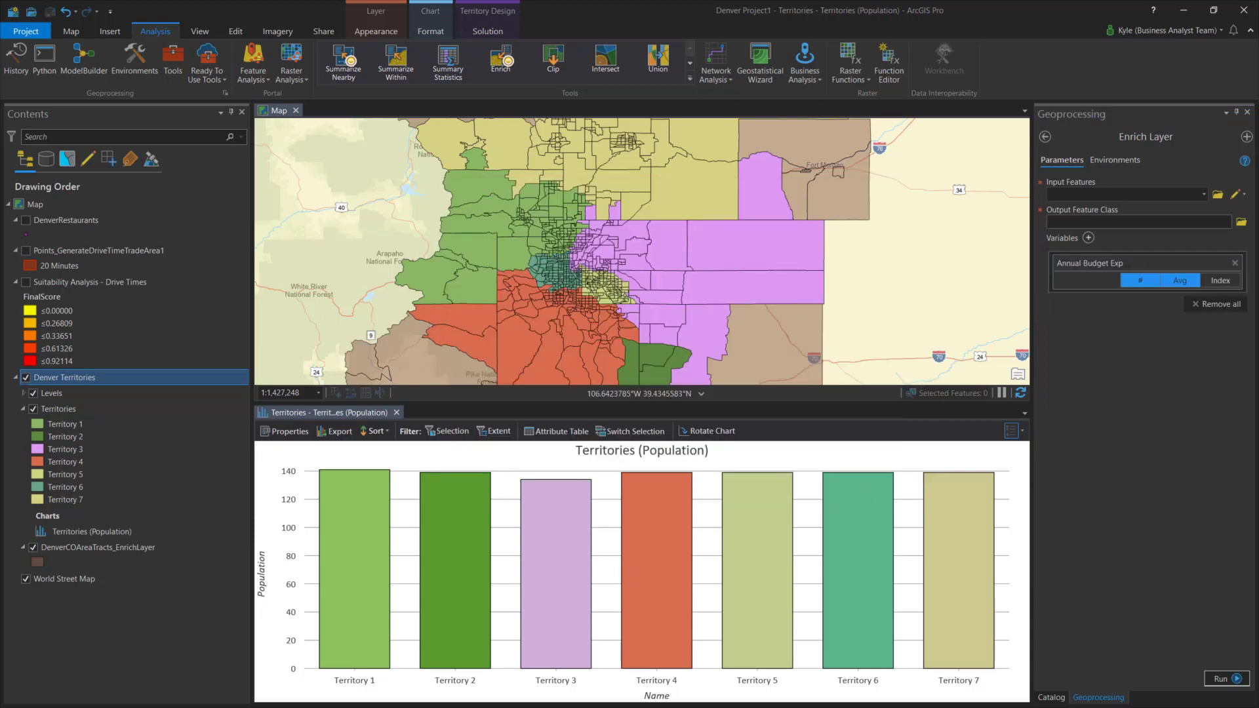
Open the DenverCOAreaTracts_EnrichLayer statistical data collection for editing from Catalog.
click(1054, 697)
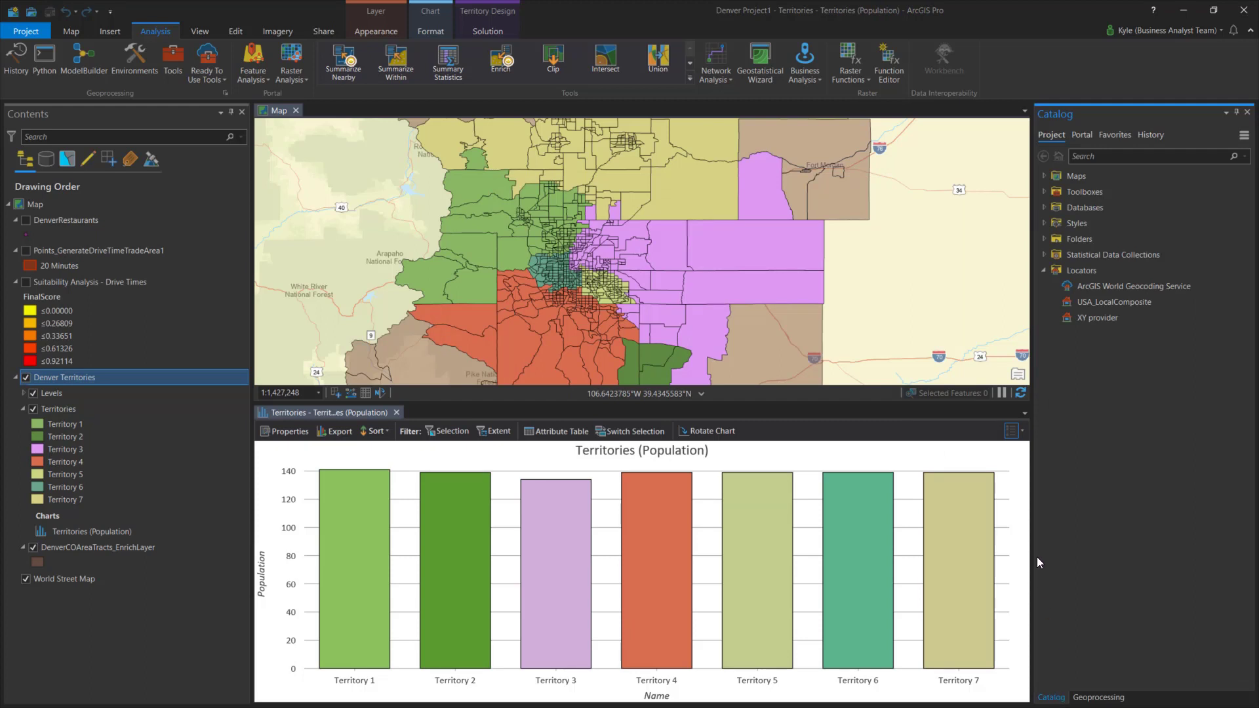
click(1043, 255)
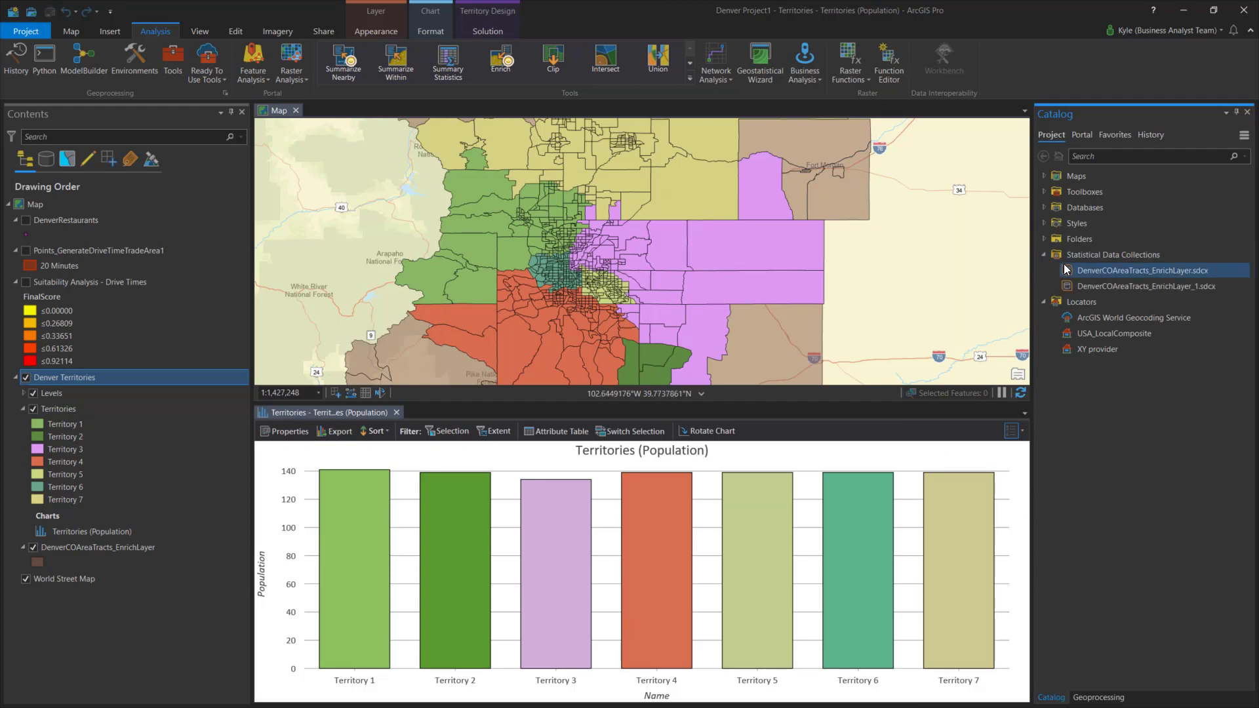
right_click(1086, 268)
click(1115, 278)
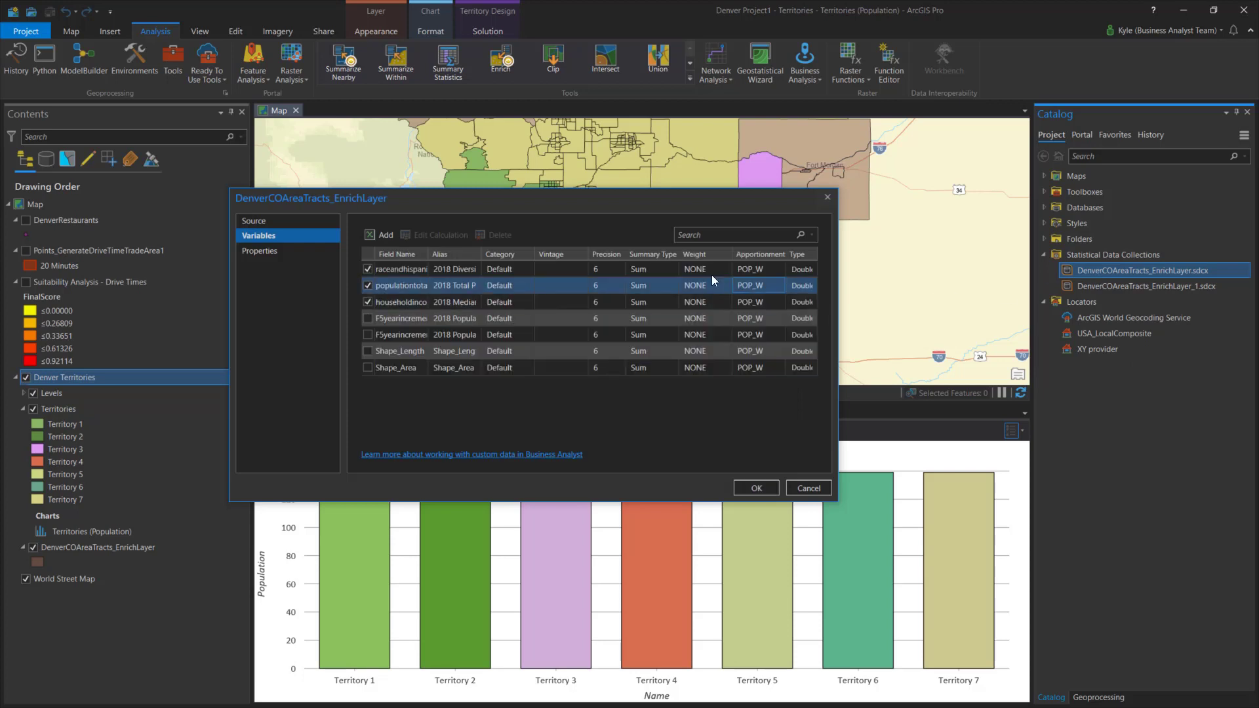
Set the first variable's Summary Type to Avg and save the data collection.
click(656, 269)
click(671, 269)
click(668, 297)
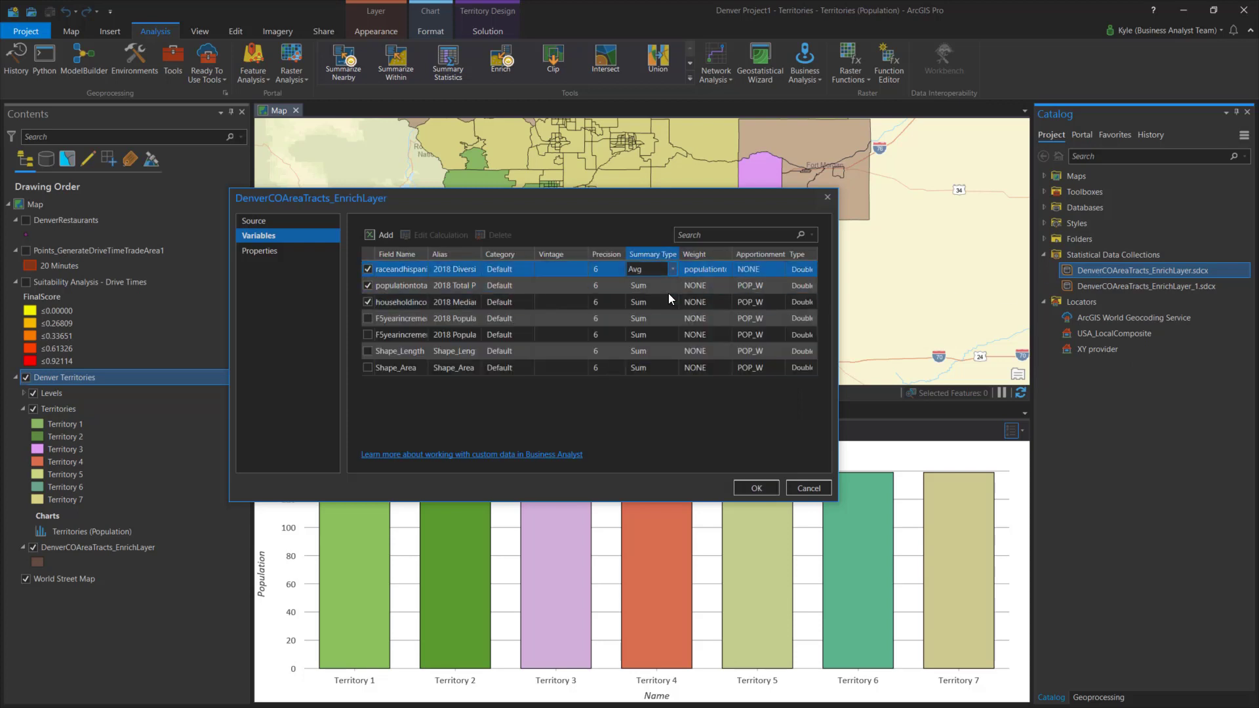
click(752, 487)
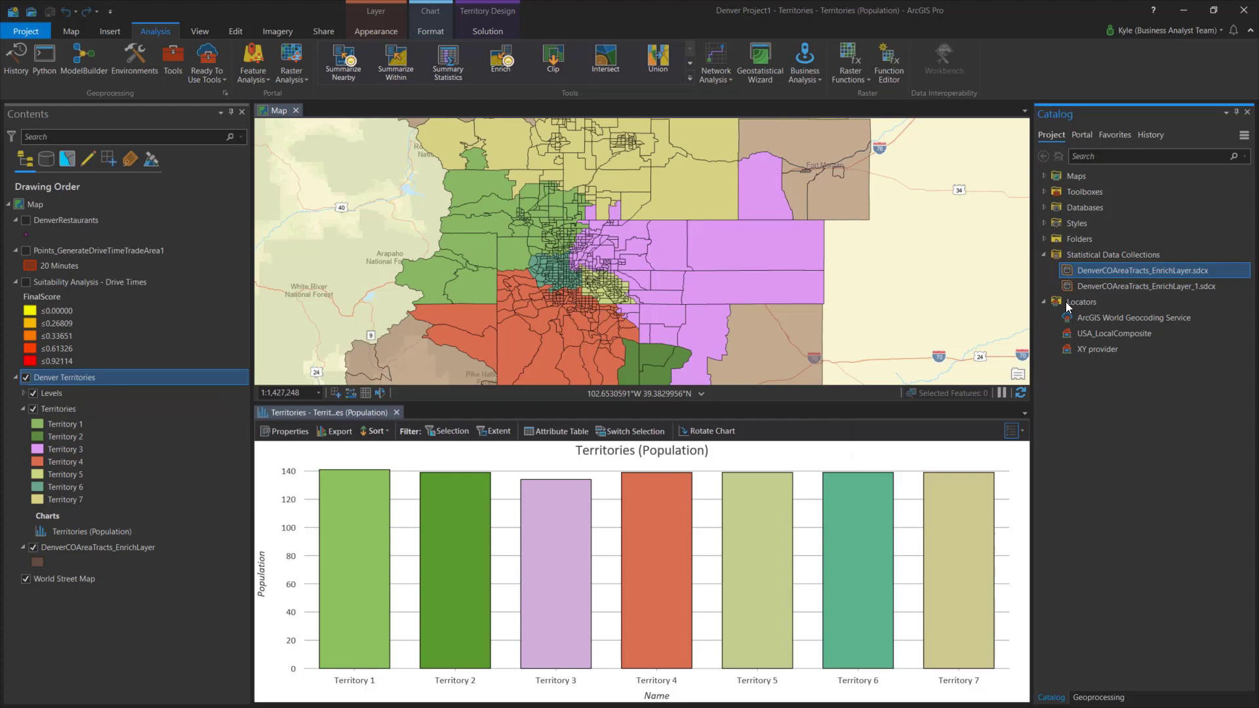
right_click(1088, 272)
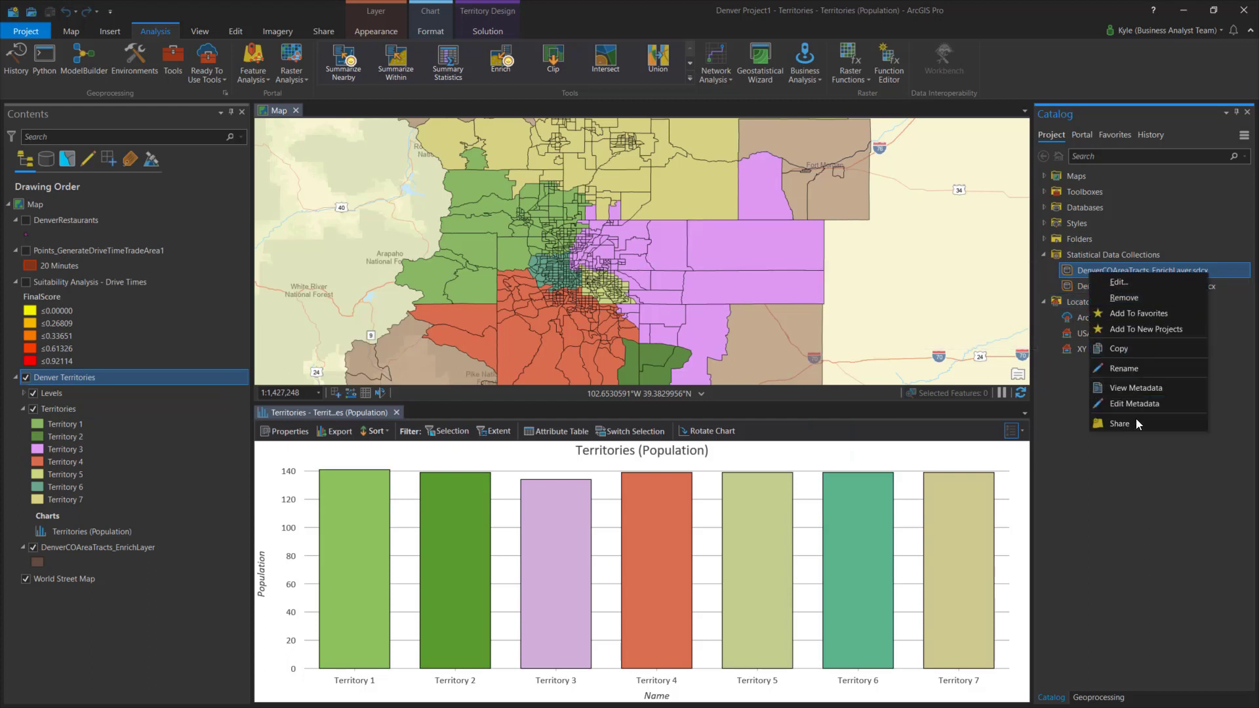
click(1057, 156)
Review portal My Content, then check Summary Reports' Shared Reports list without choosing one.
click(1080, 136)
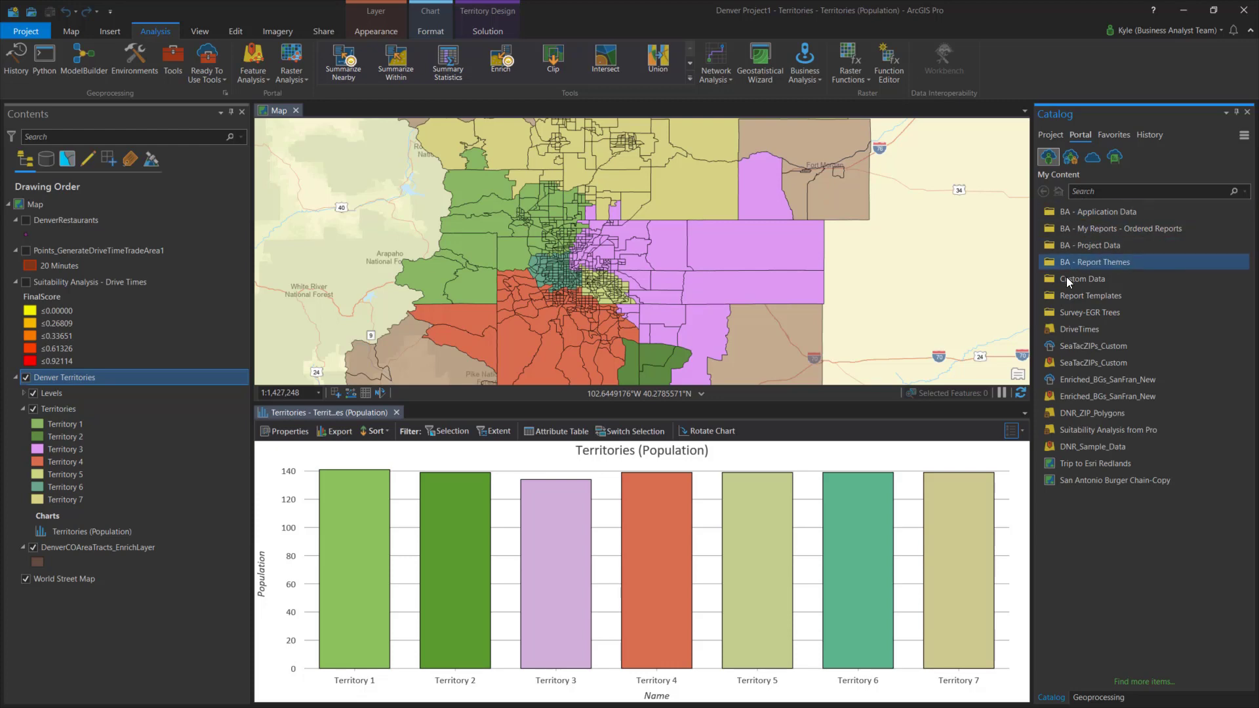
click(1098, 697)
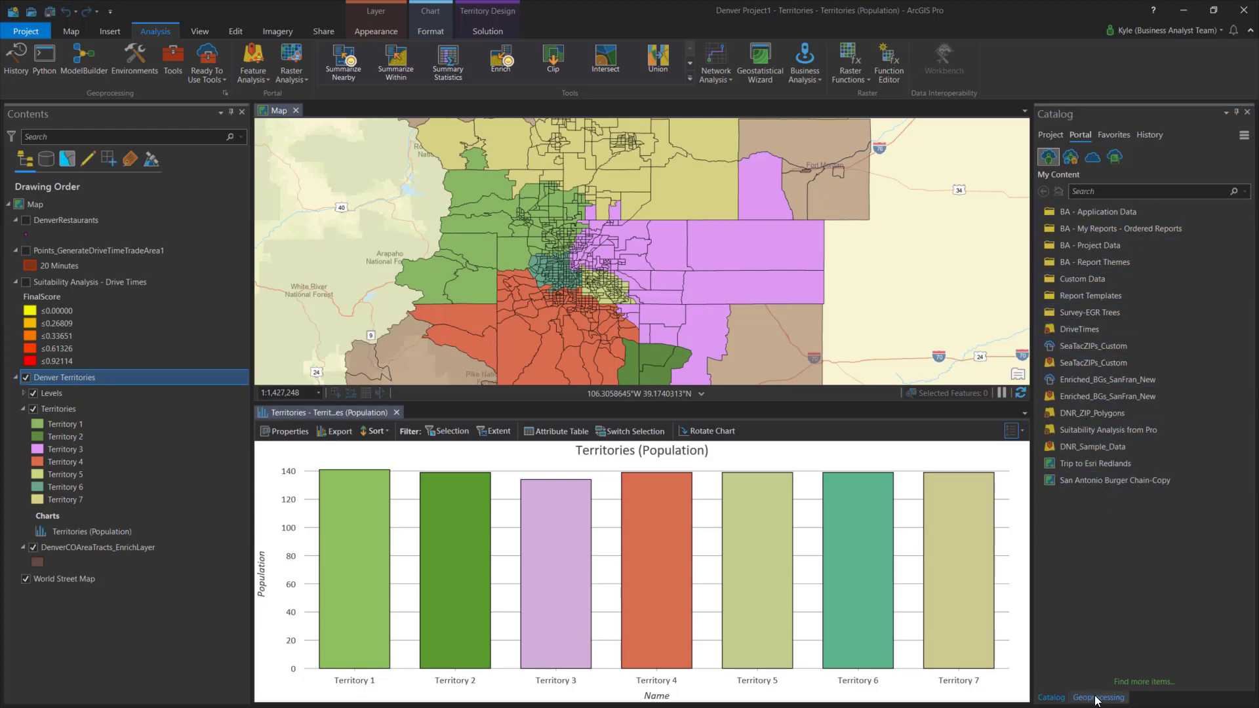
click(1098, 240)
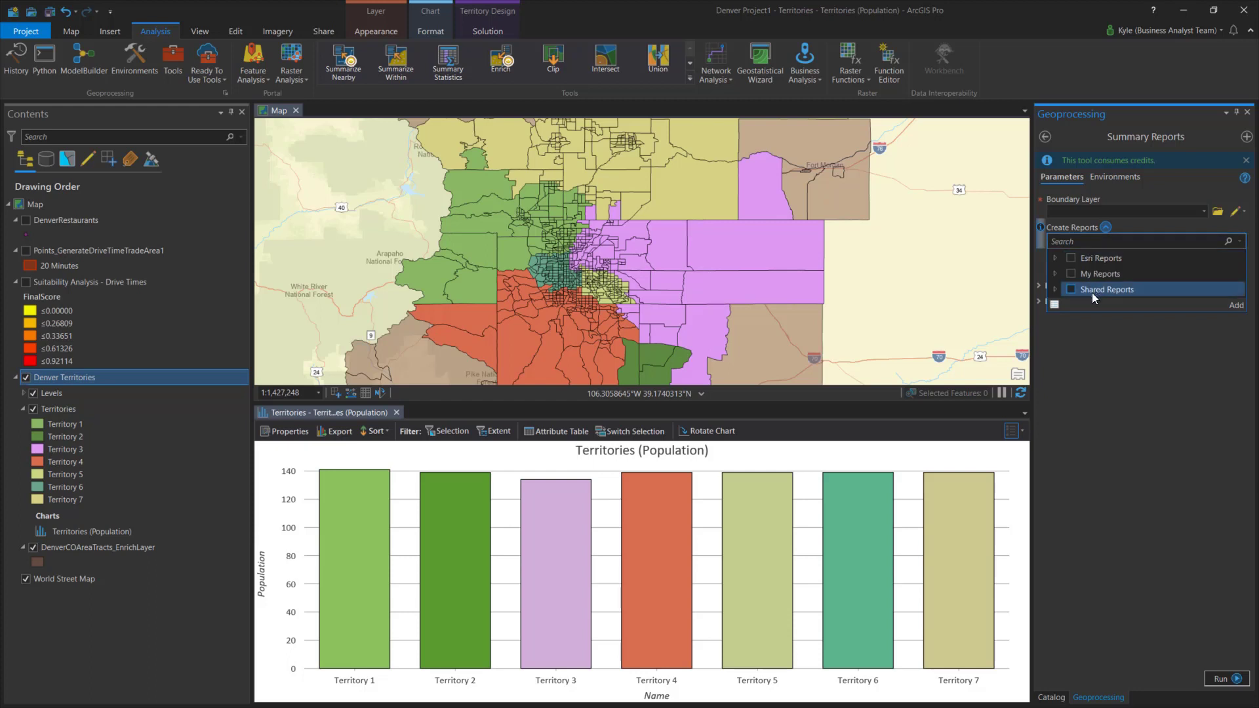
click(1091, 337)
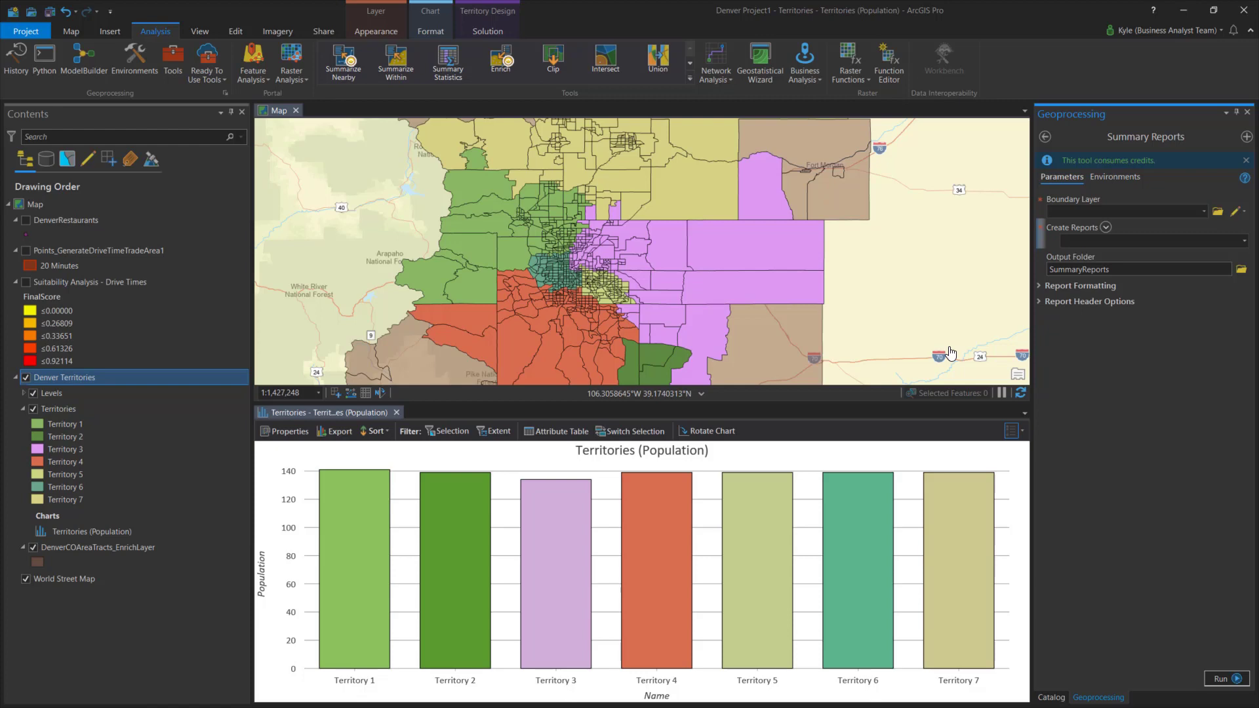
View Project Licensing and select Business Analyst, licensed until 10/16/2019.
click(44, 29)
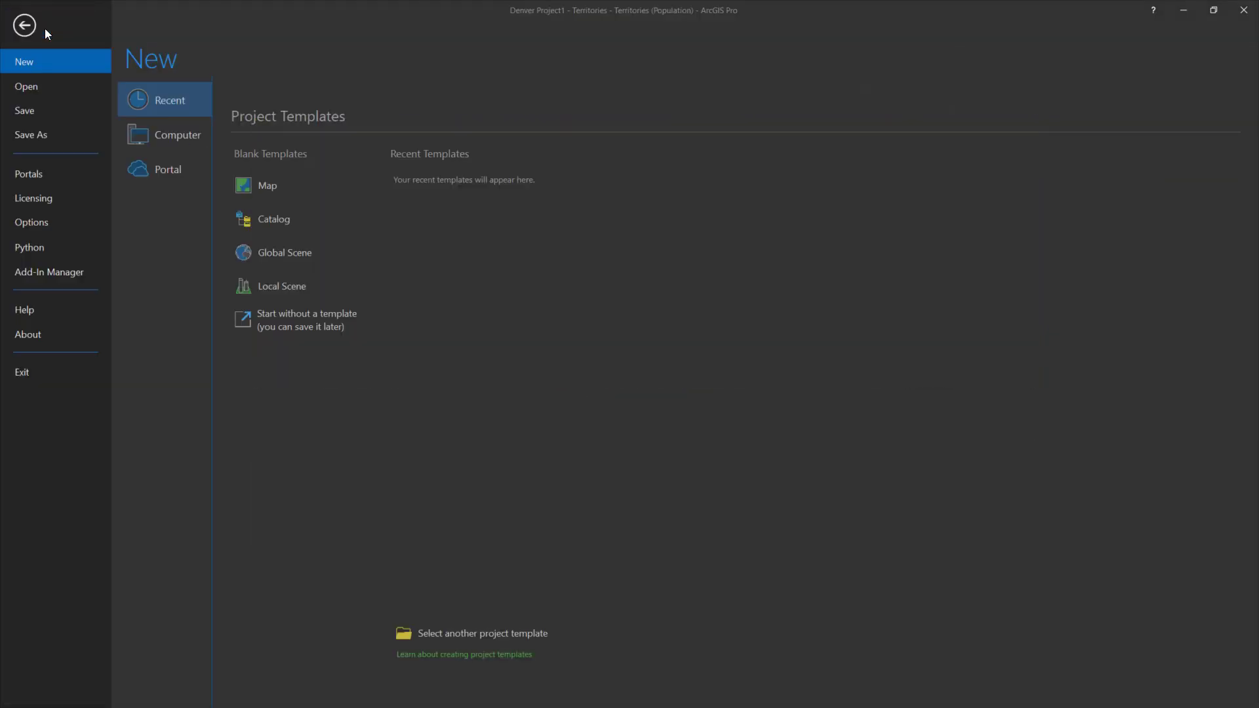
click(70, 201)
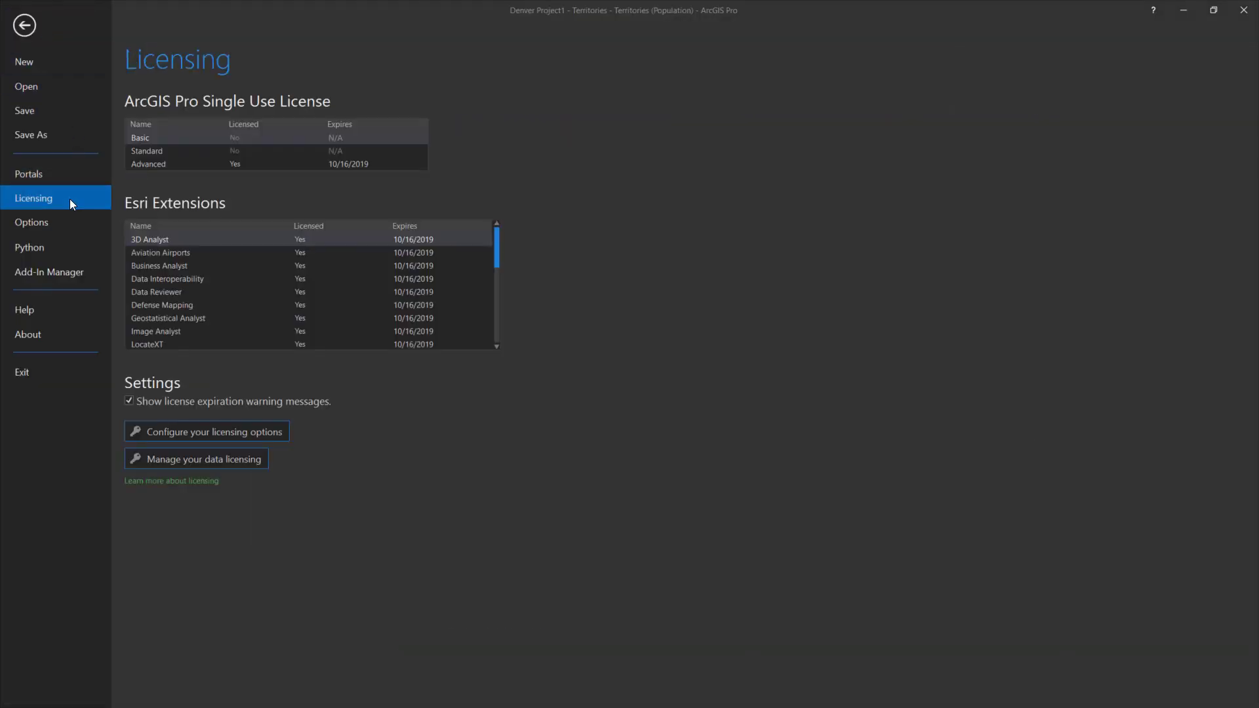
click(167, 263)
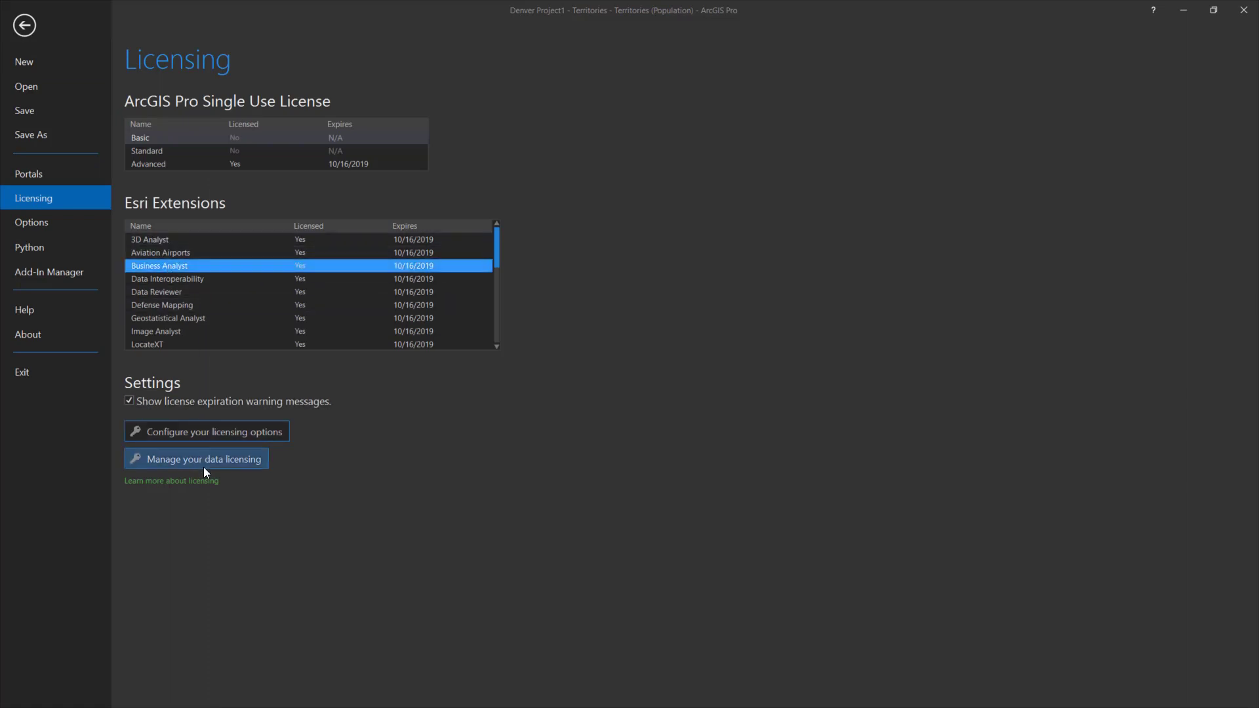